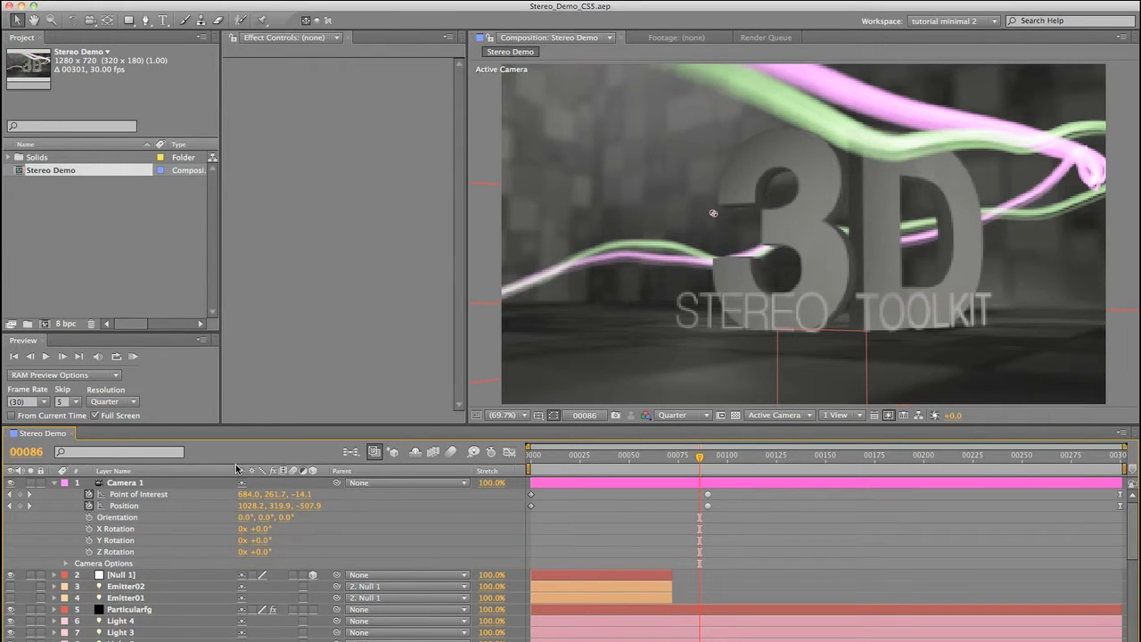
- Open the Stereo 3D Toolkit script panel and dock it next to the Effect Controls
click(424, 0)
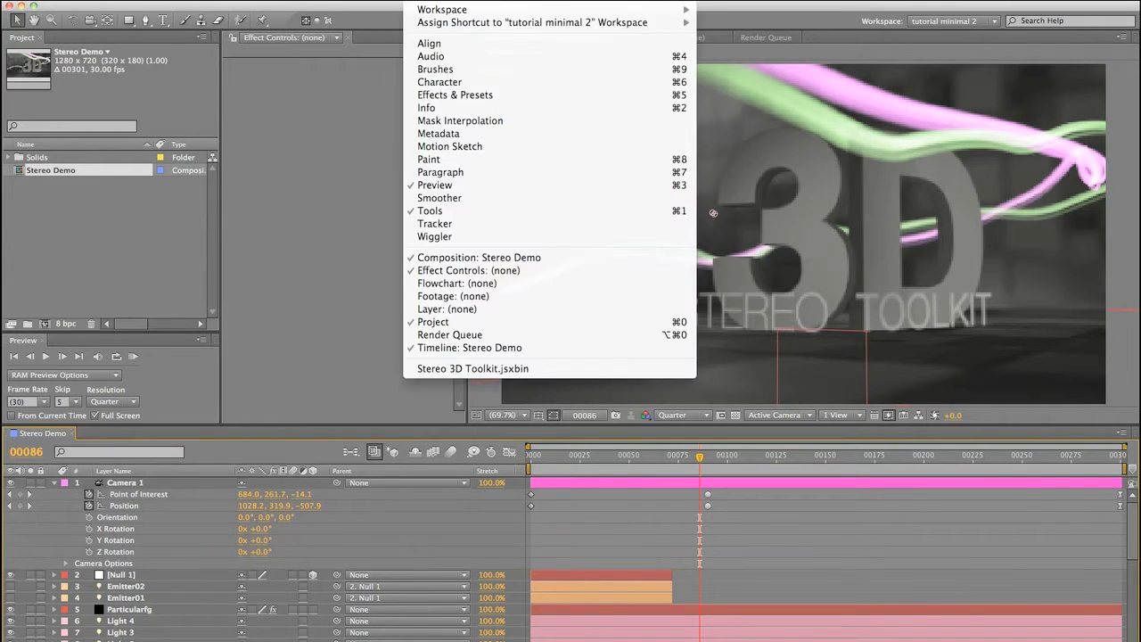
click(675, 368)
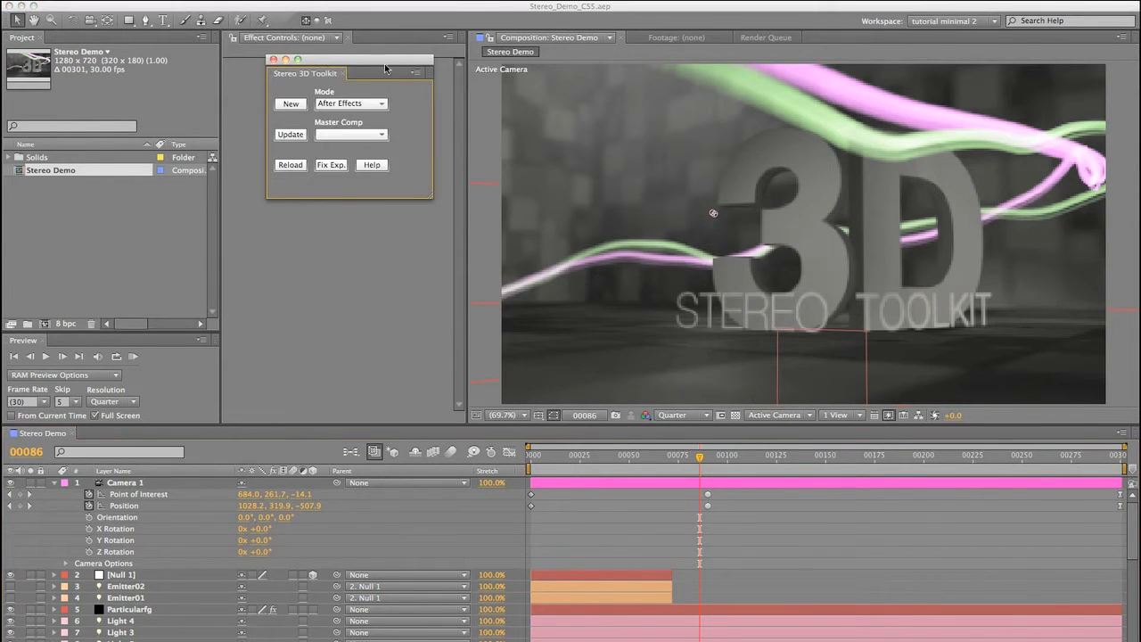
click(387, 60)
drag(395, 62, 498, 100)
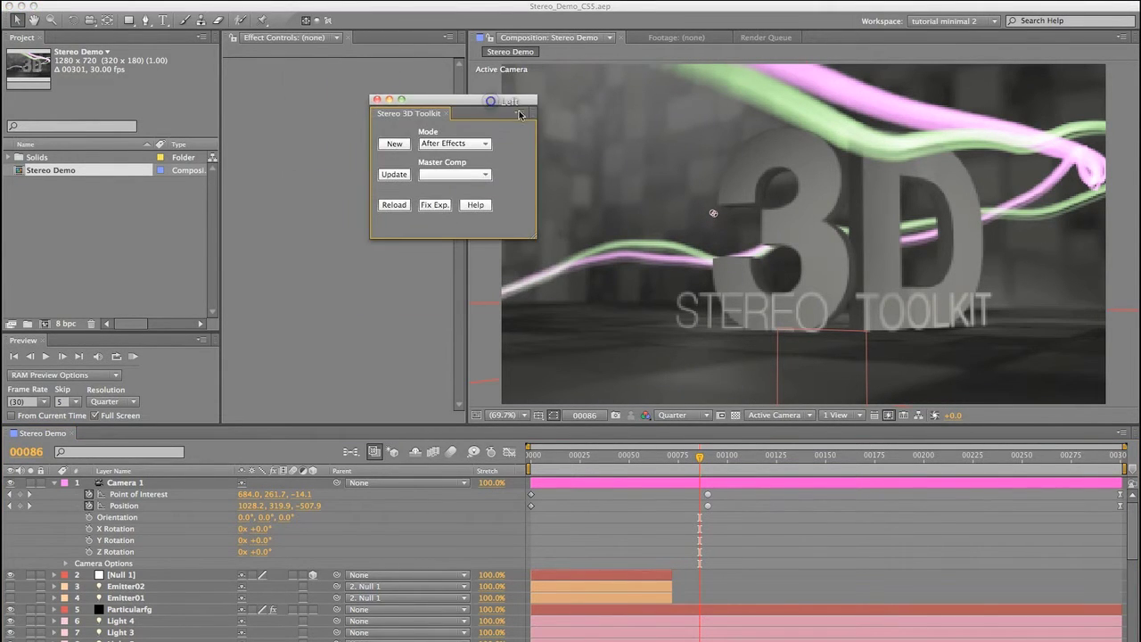
click(428, 114)
drag(427, 113, 429, 175)
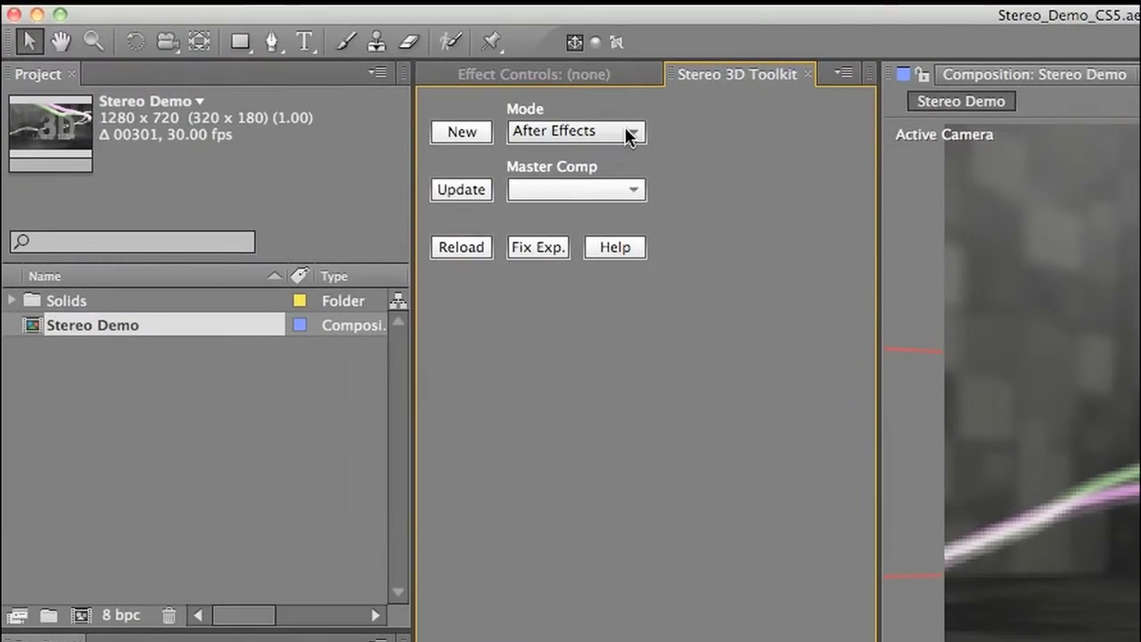
- Create a new stereo 3D setup in After Effects mode with Stereo Demo as master comp and Camera 1 as master camera
click(503, 106)
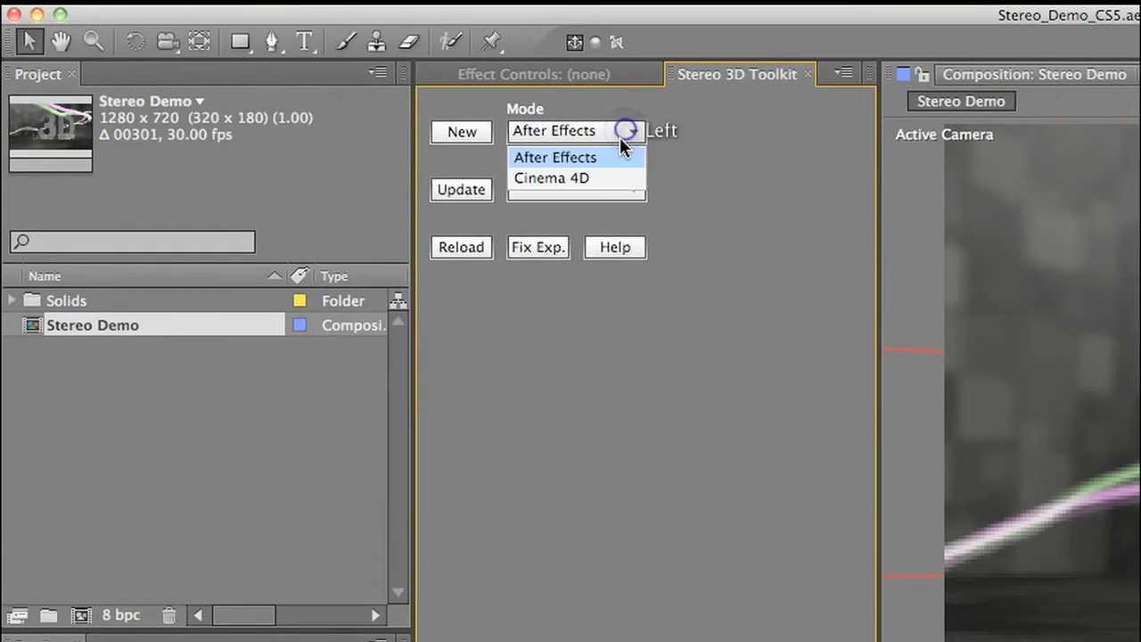
click(622, 159)
click(459, 133)
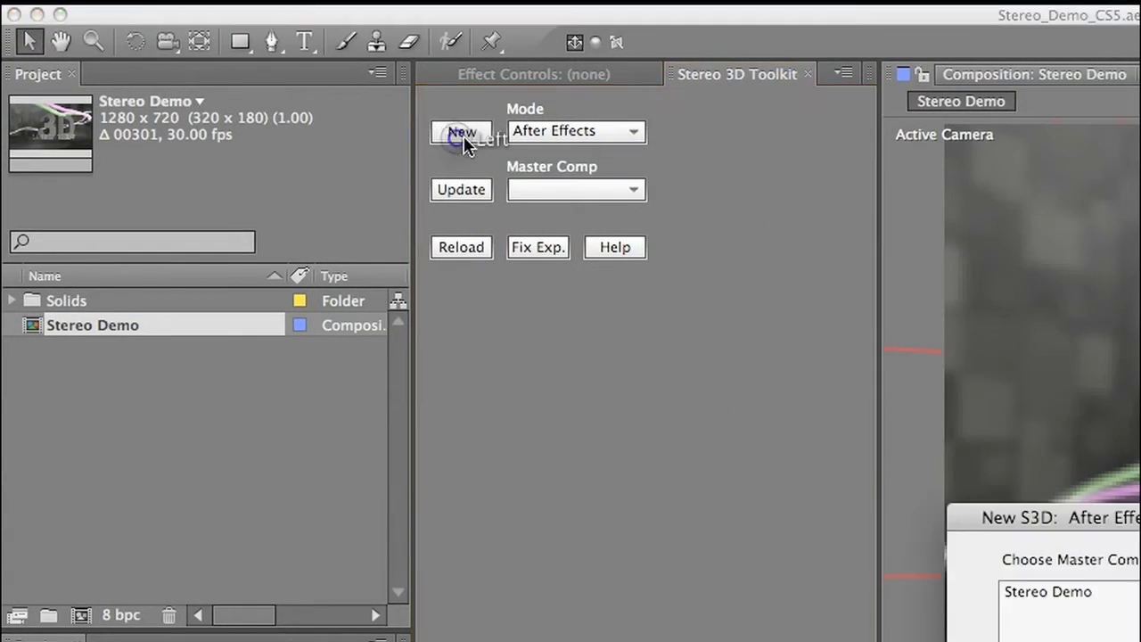
drag(1106, 521, 719, 347)
click(651, 421)
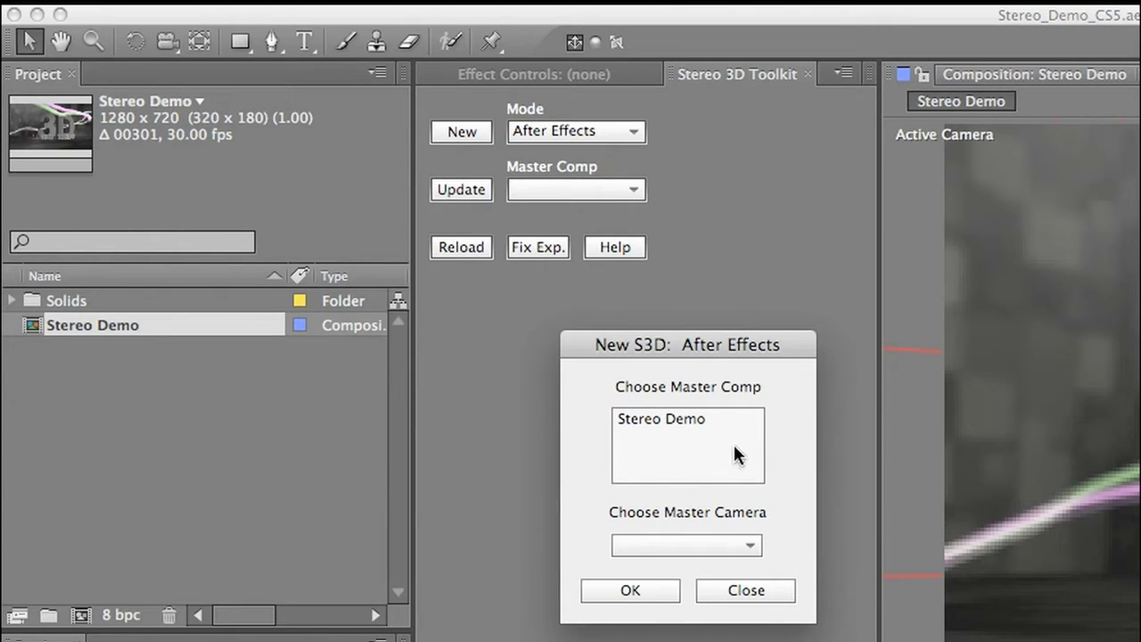
click(735, 420)
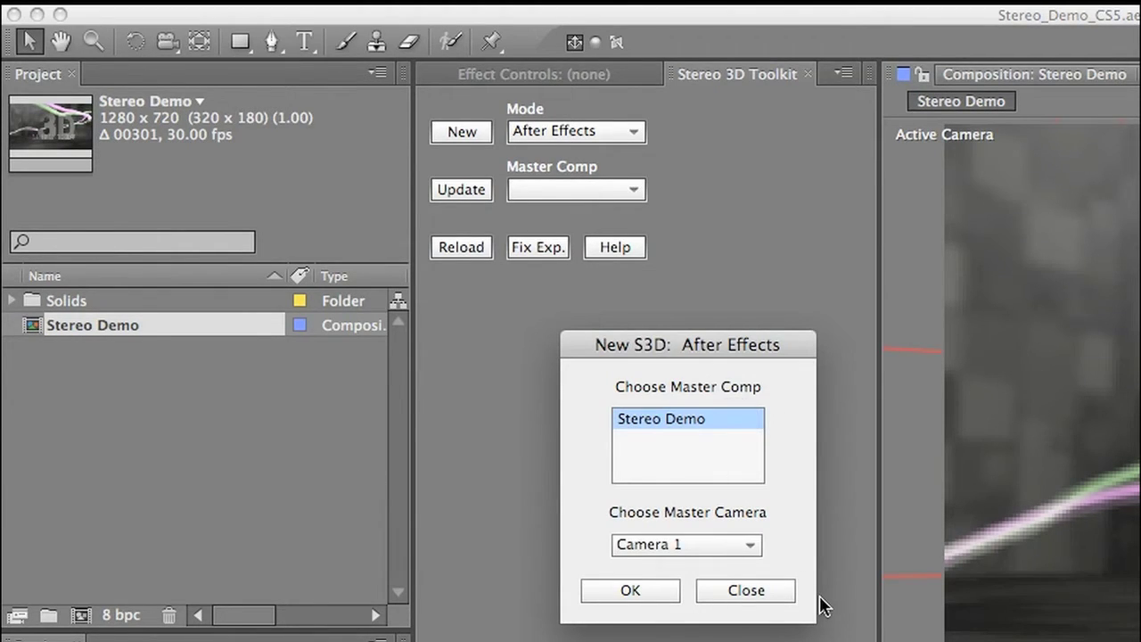
click(734, 539)
click(718, 569)
click(657, 588)
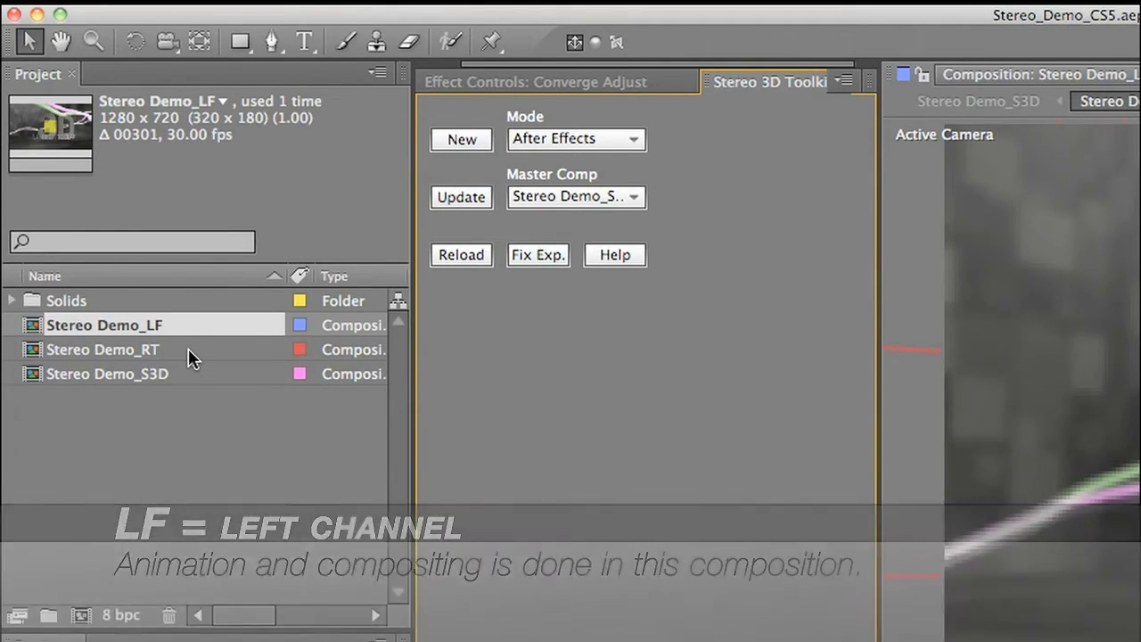
- Look through the Stereo Demo_RT and Stereo Demo_S3D compositions in the project
click(189, 351)
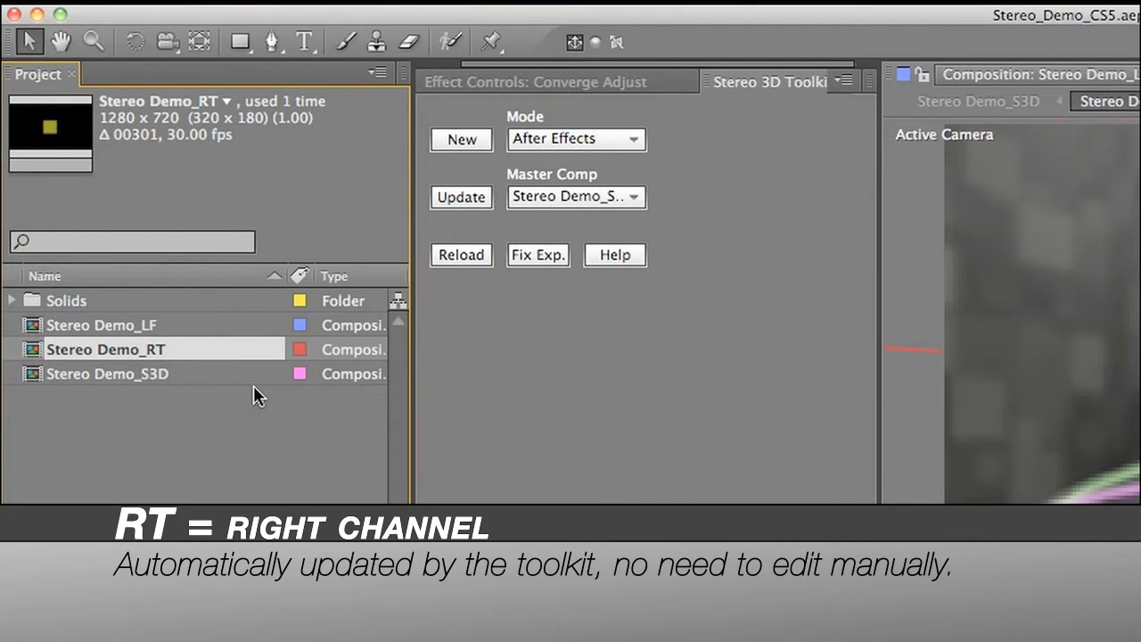
click(258, 375)
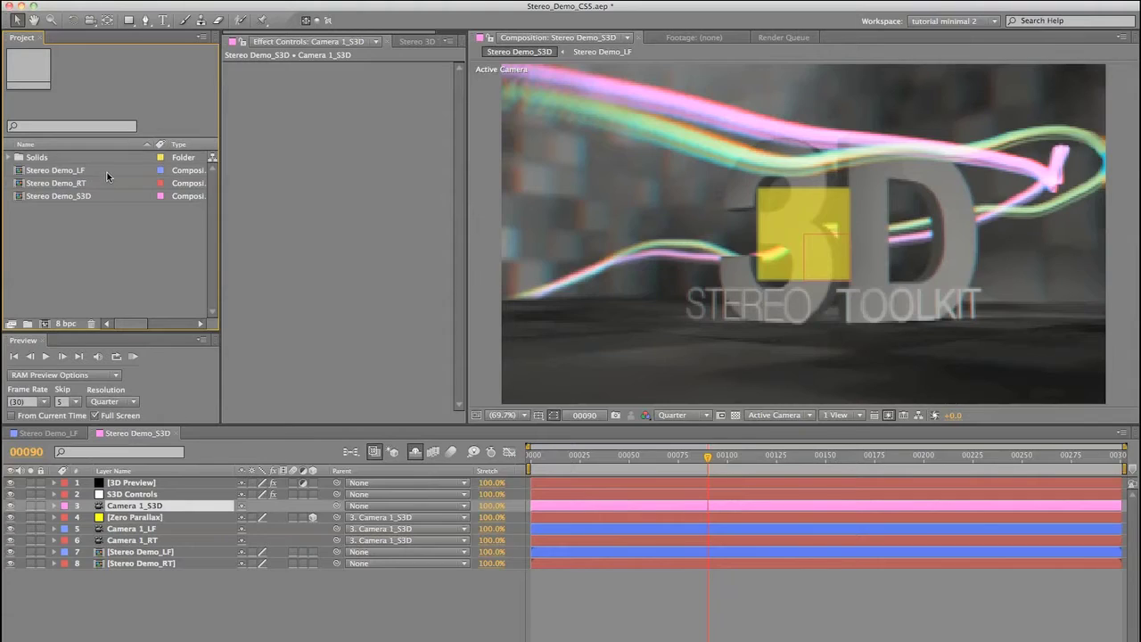
click(108, 196)
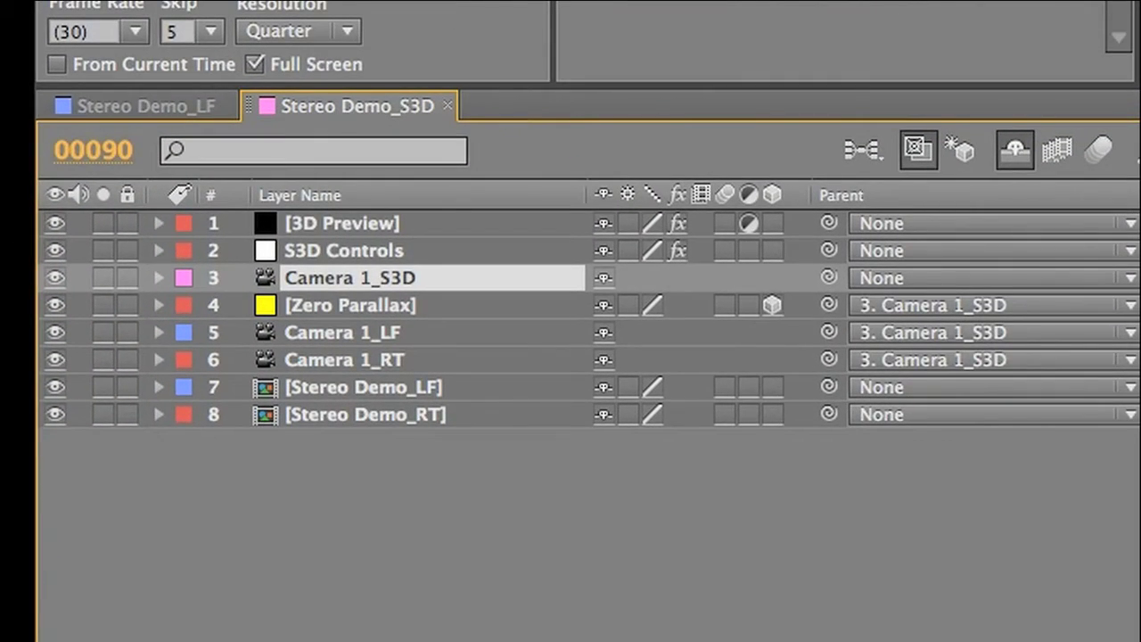
- Examine the effects on the 3D Preview and S3D Controls layers, including the interaxial distance, zero parallax and convergence controls
click(372, 535)
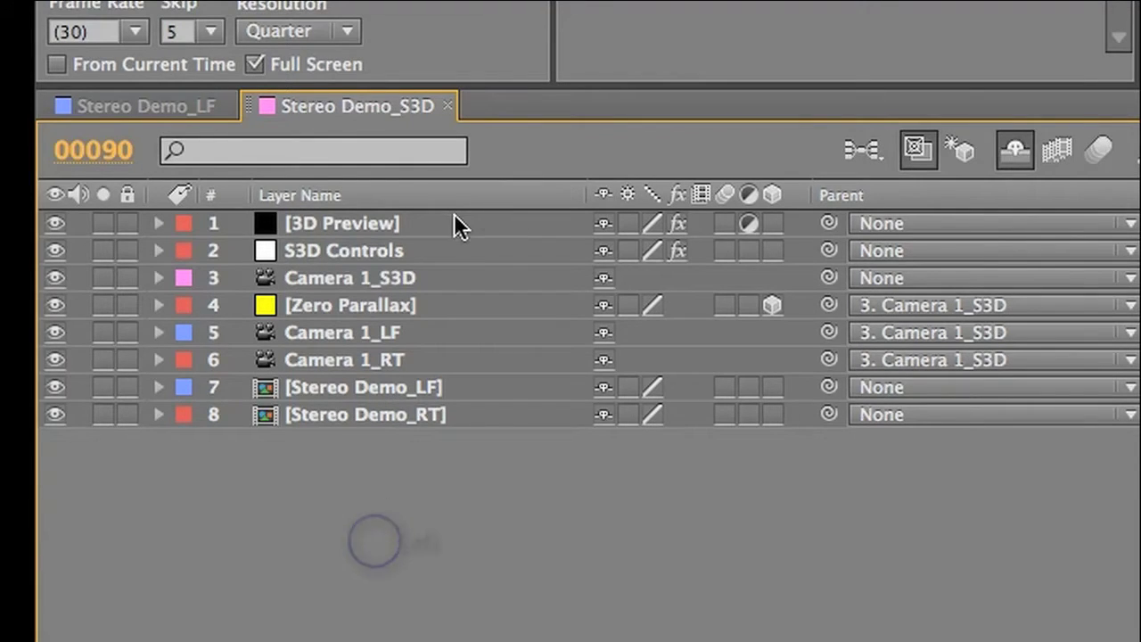
click(453, 219)
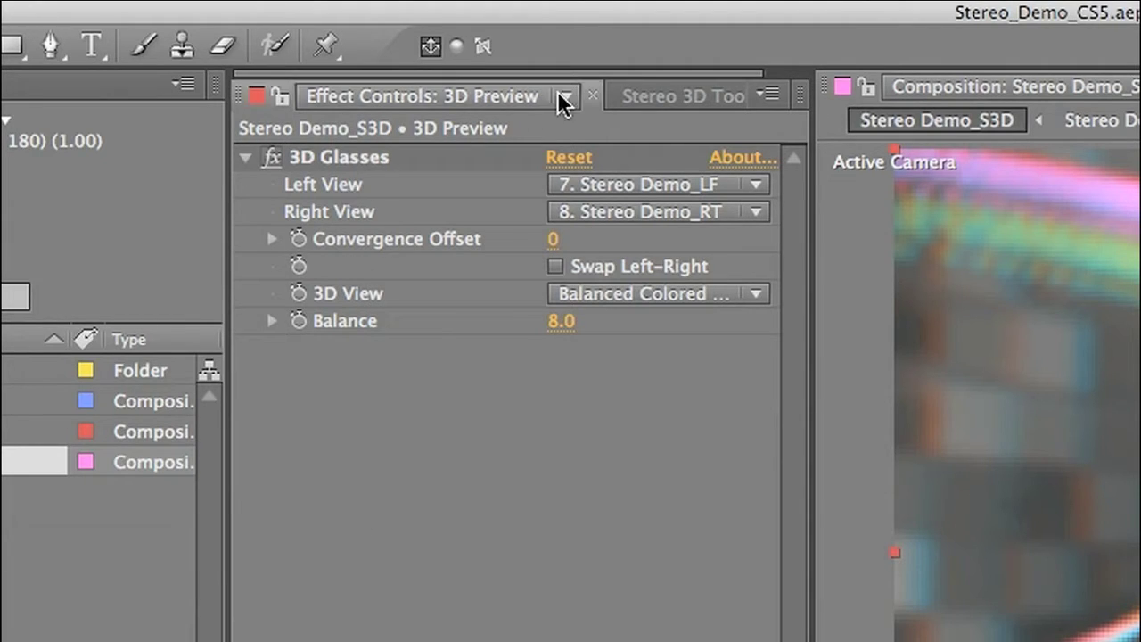
click(696, 94)
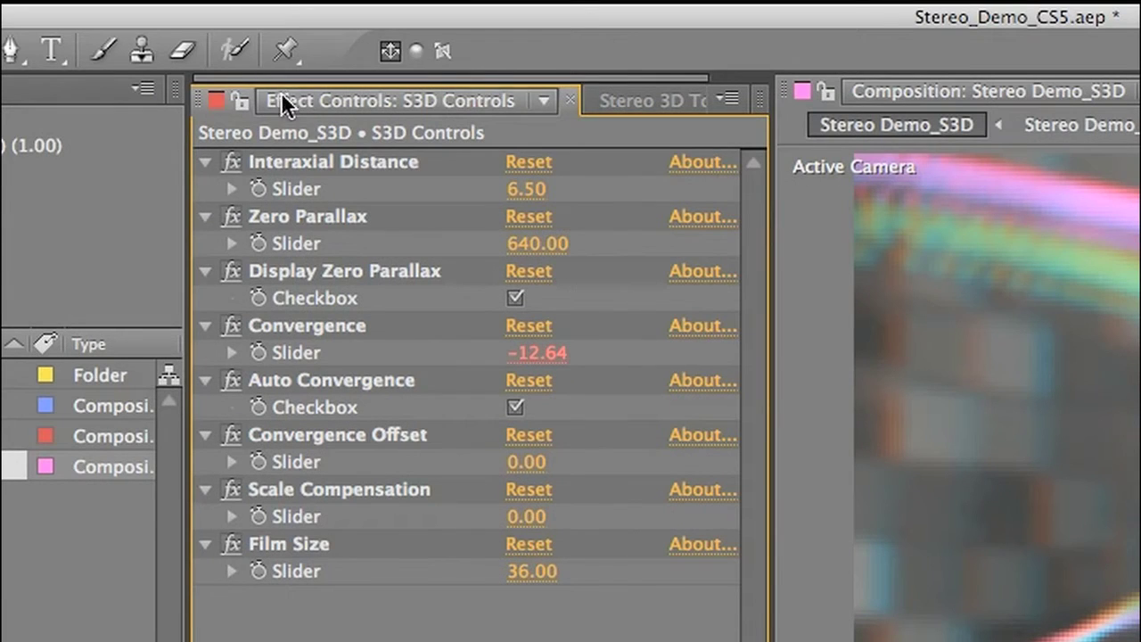
click(357, 165)
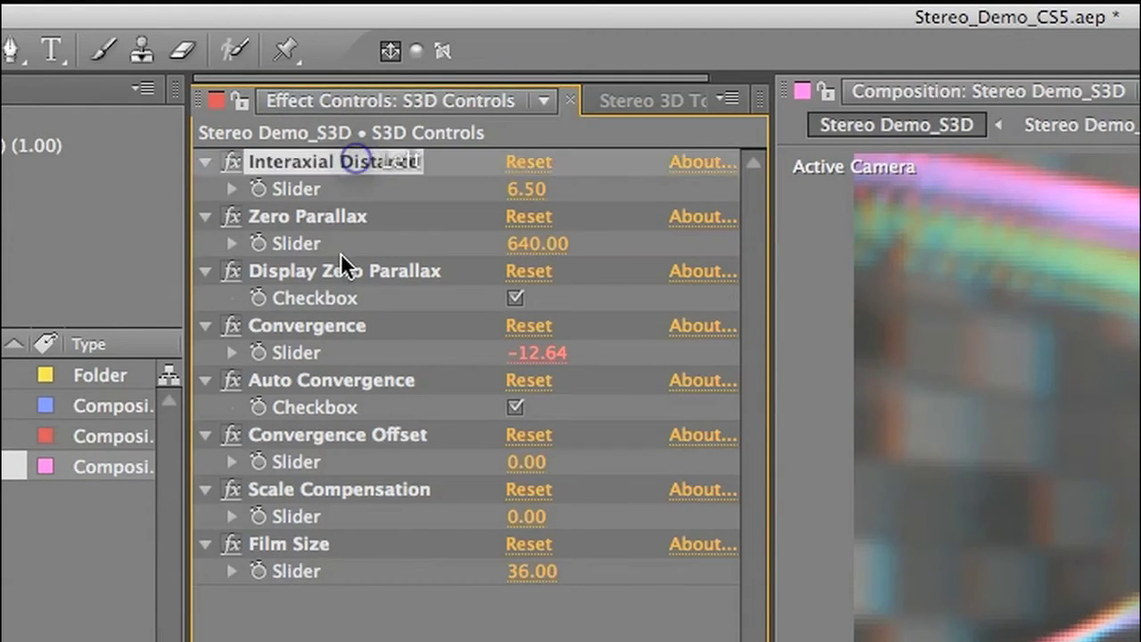
shift+click(344, 270)
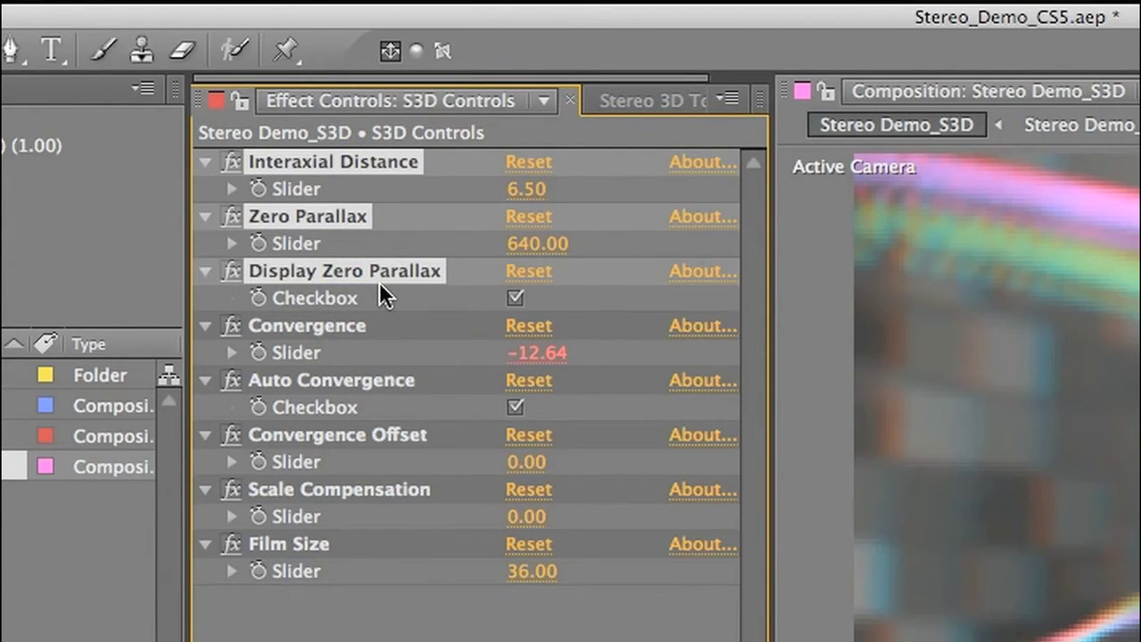
click(417, 339)
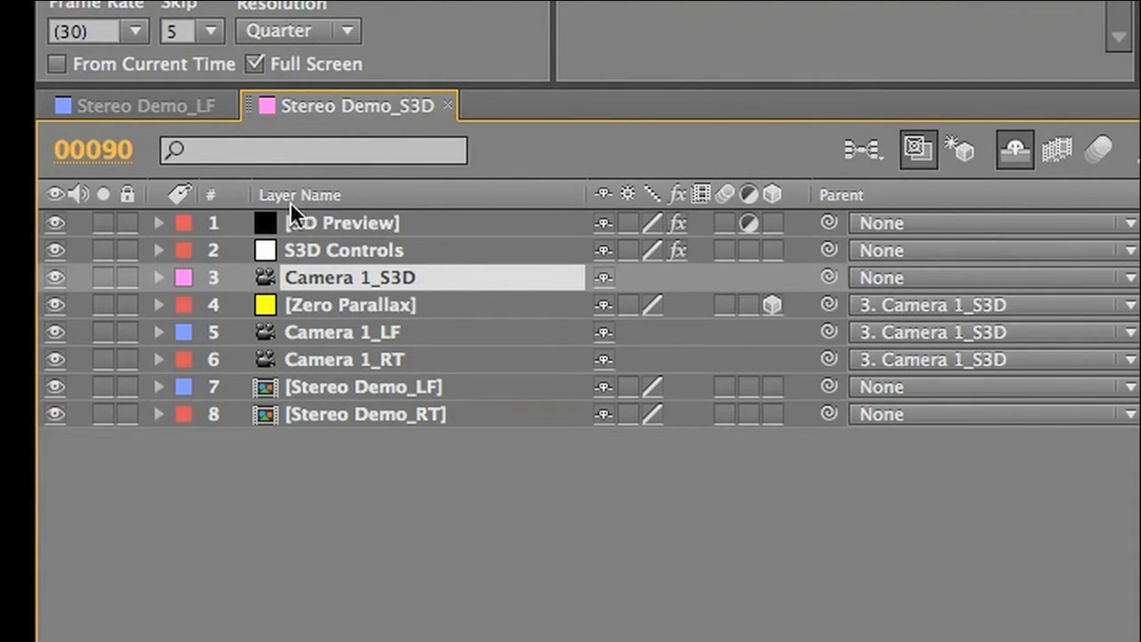
- Examine the Camera 1_S3D position keyframes, the Zero Parallax layer and the nested Stereo Demo_LF and Stereo Demo_RT layers
key(p)
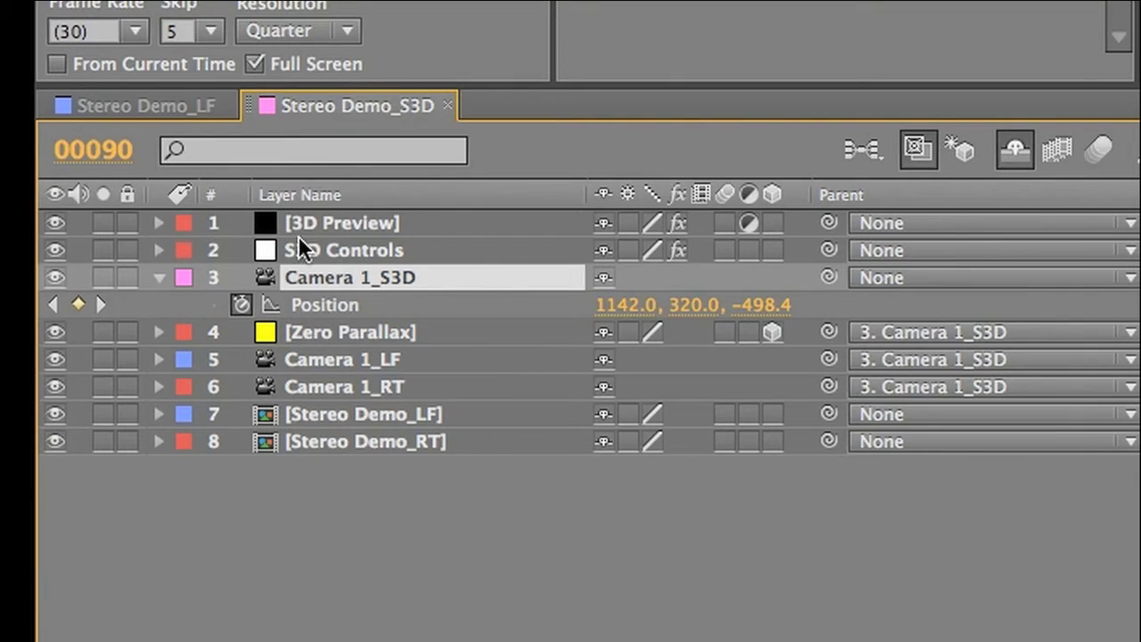
click(418, 331)
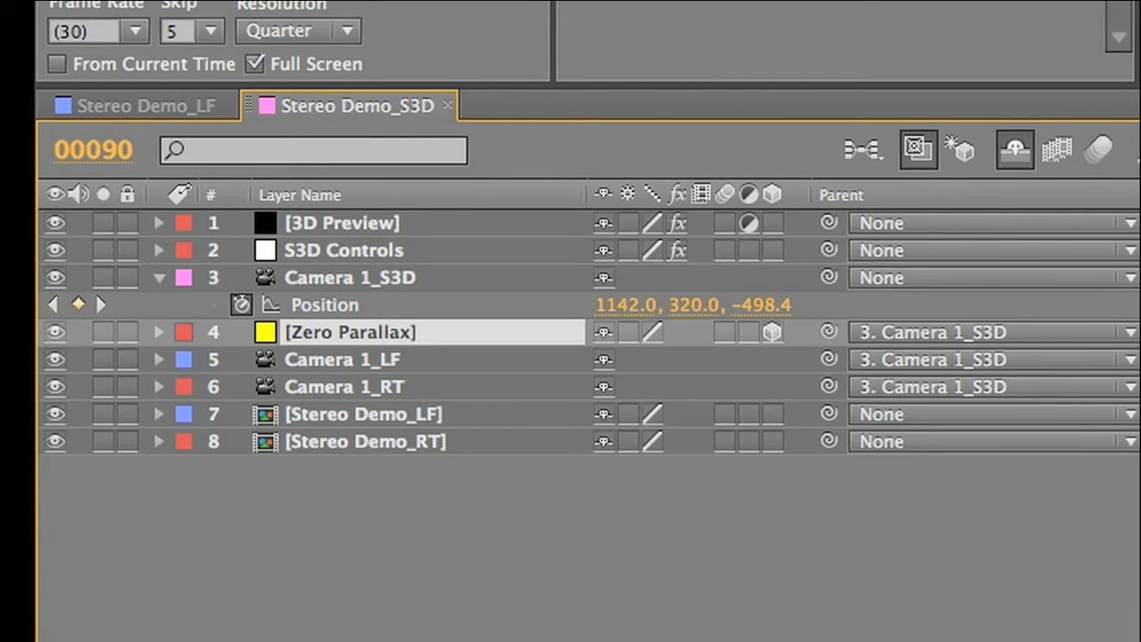
click(308, 462)
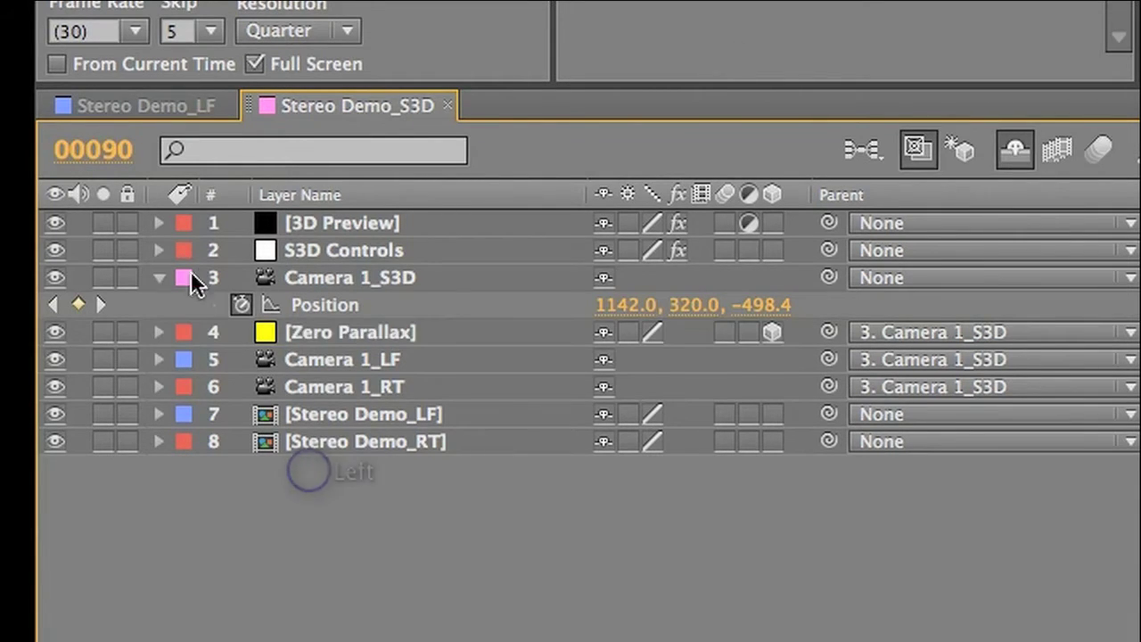
click(160, 277)
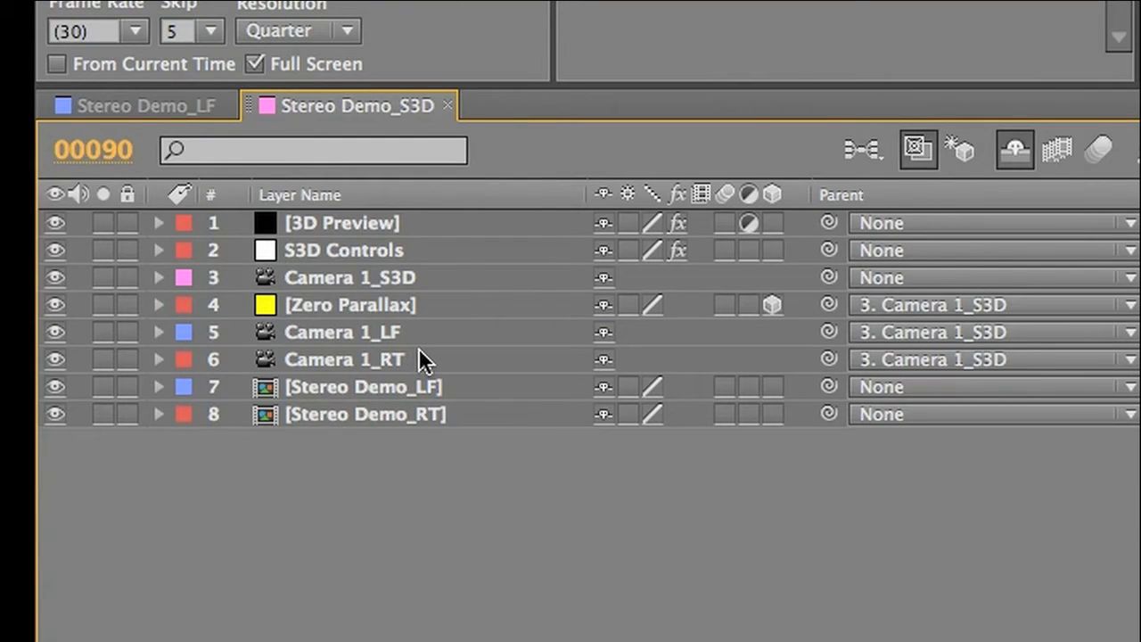
click(384, 414)
shift+click(366, 386)
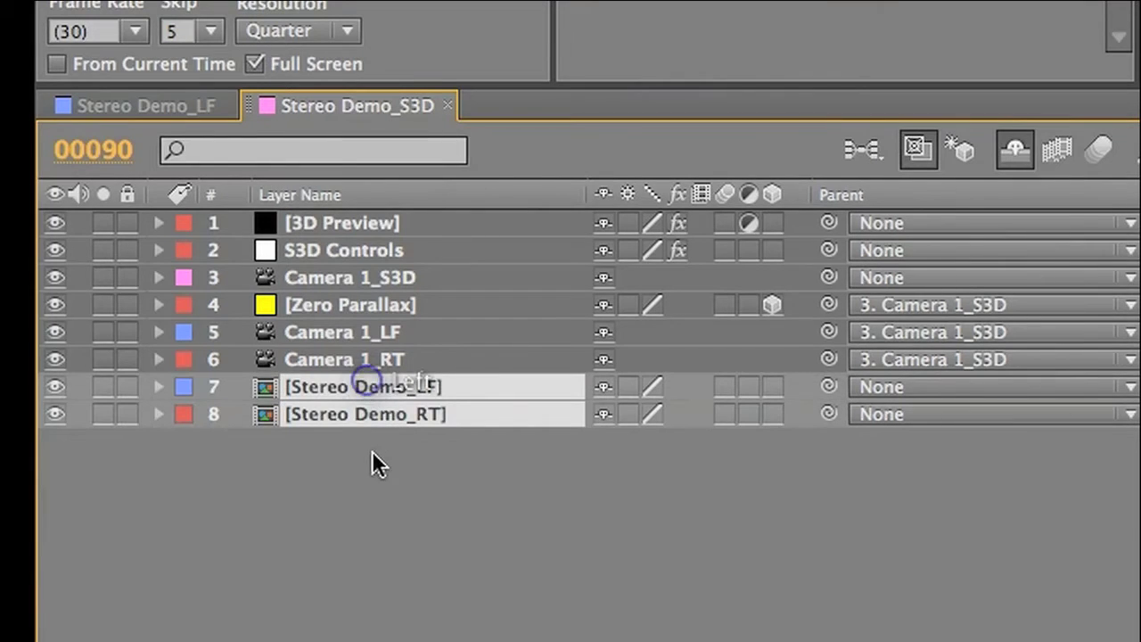
click(454, 535)
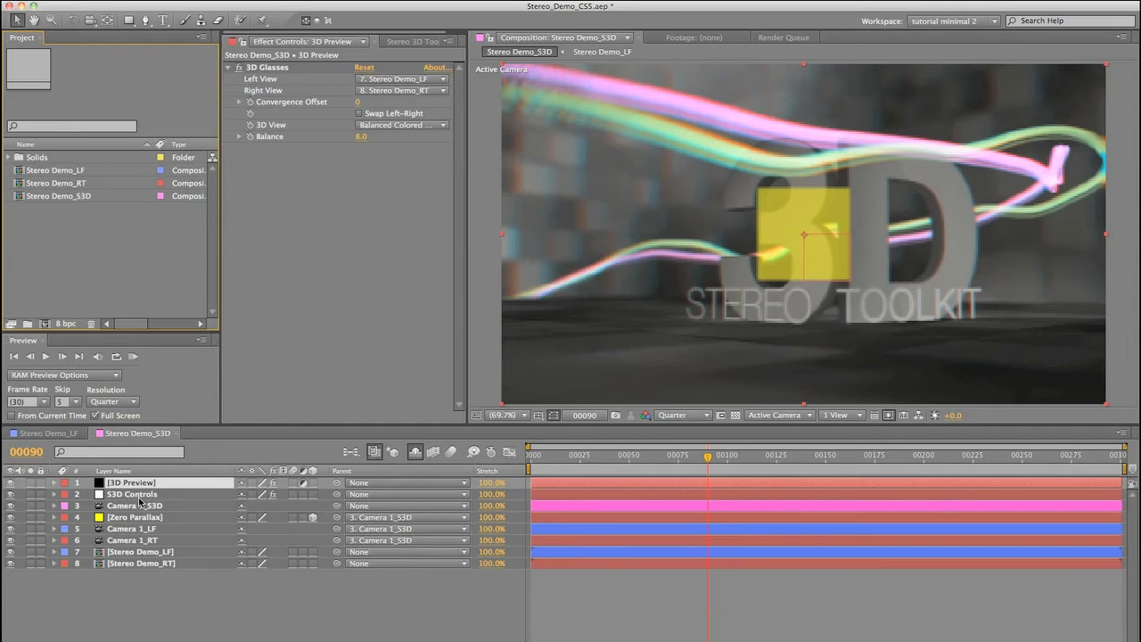
- Test the S3D Controls layer's Interaxial Distance at 16.5 and 2, and restore it to 6.5
click(134, 494)
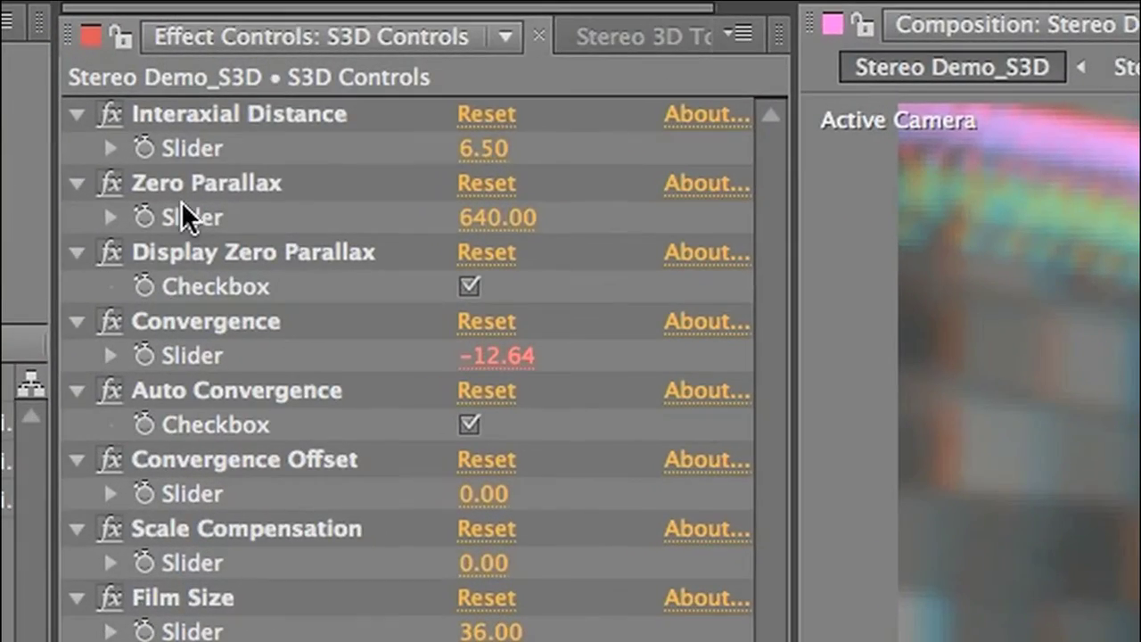
click(262, 109)
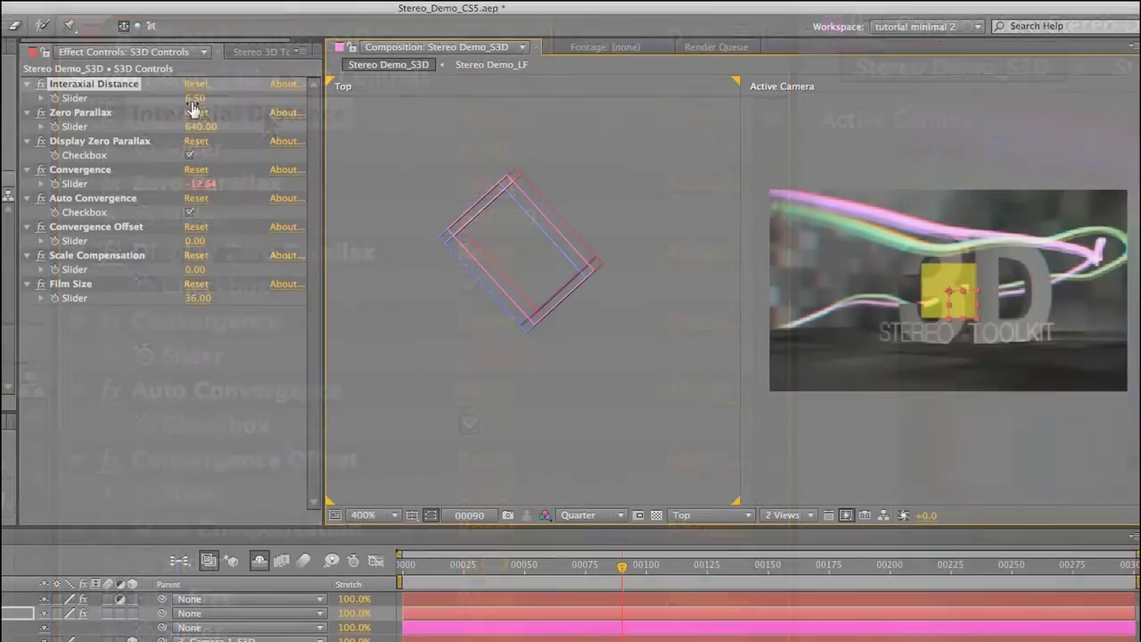
click(192, 99)
text(16.5)
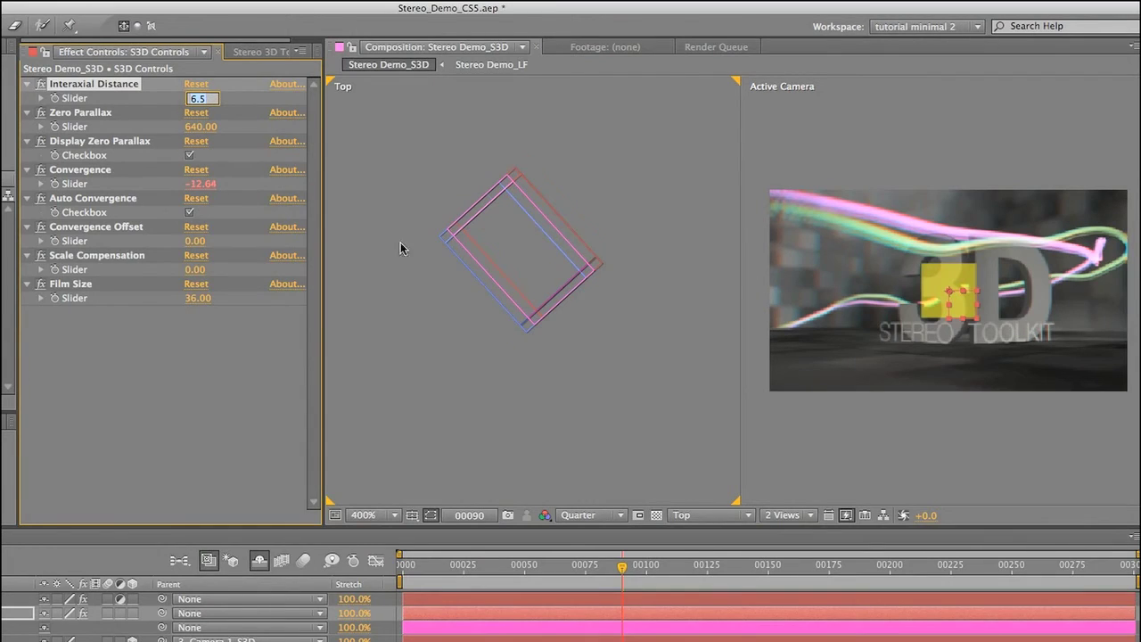
key(Return)
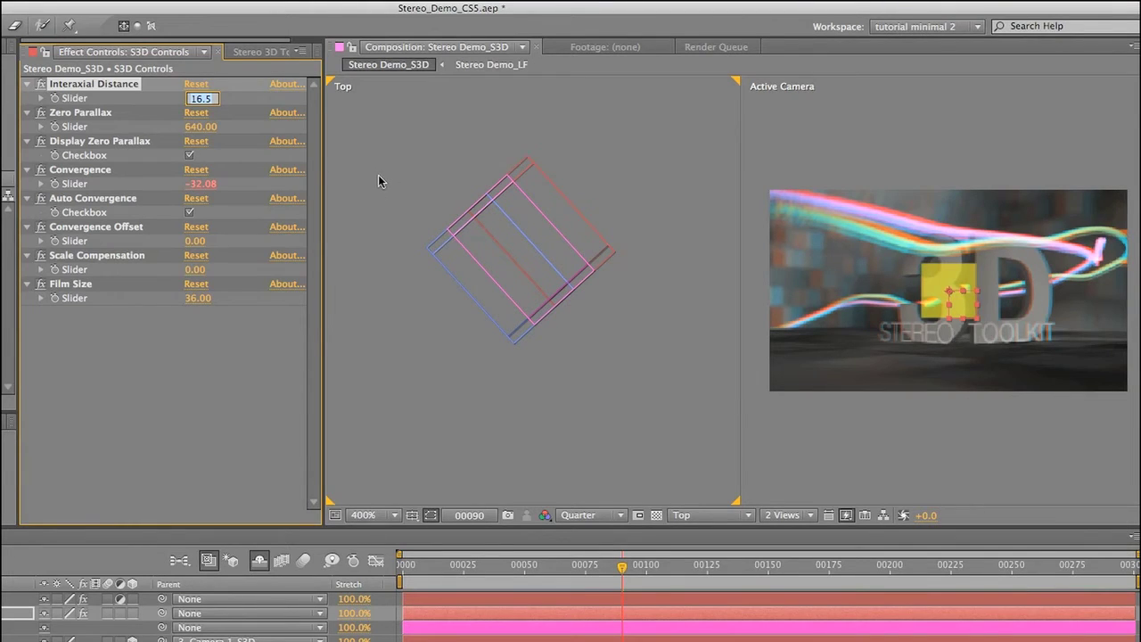
text(6.5)
key(Return)
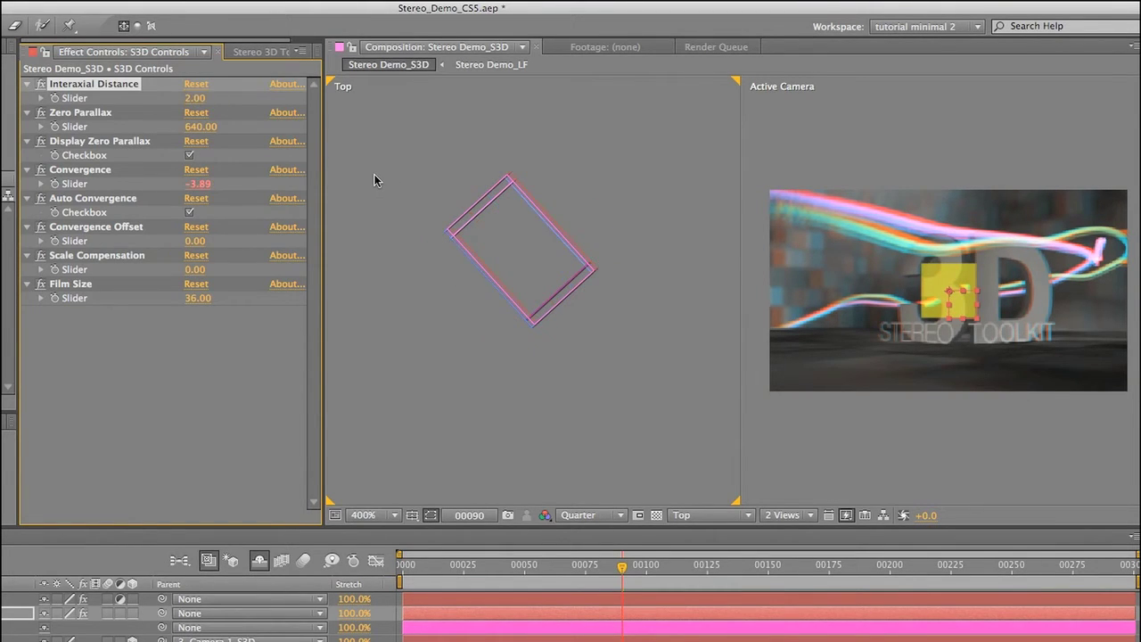
- Set the Zero Parallax slider on the S3D Controls layer to 300
scroll(374, 174, down, 2)
click(130, 114)
scroll(598, 212, down, 1)
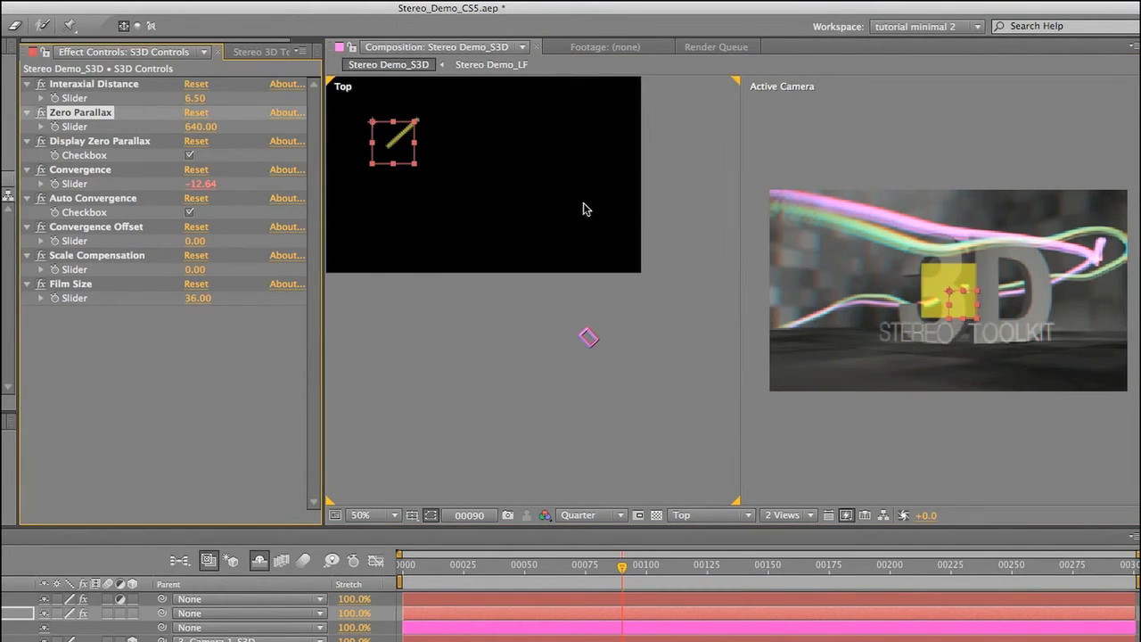
drag(530, 188, 523, 209)
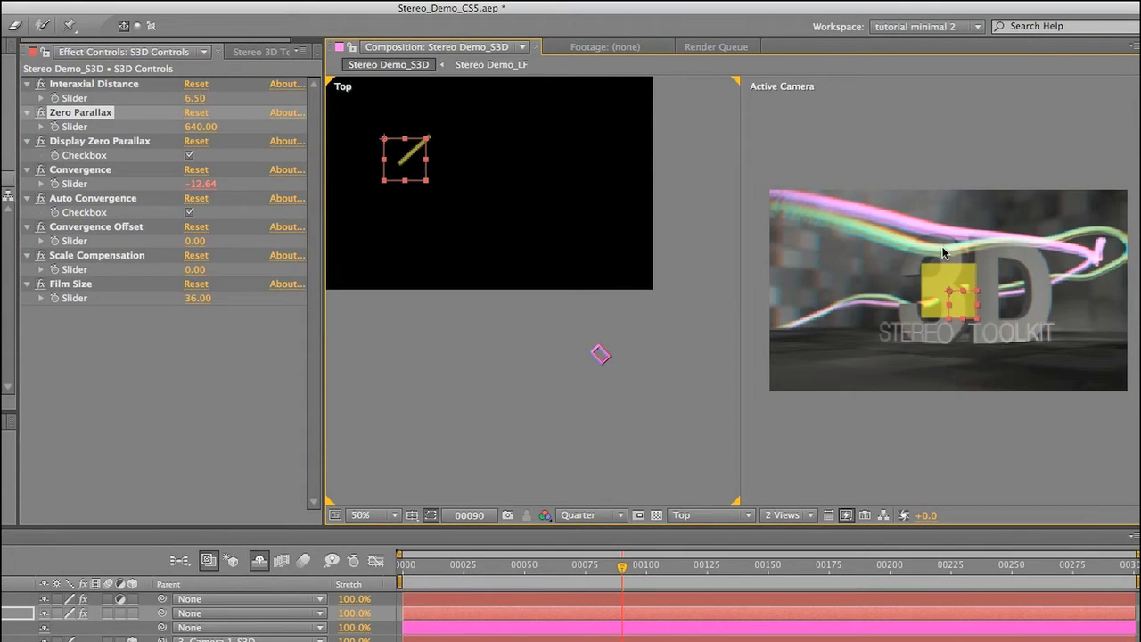
key(v)
click(199, 127)
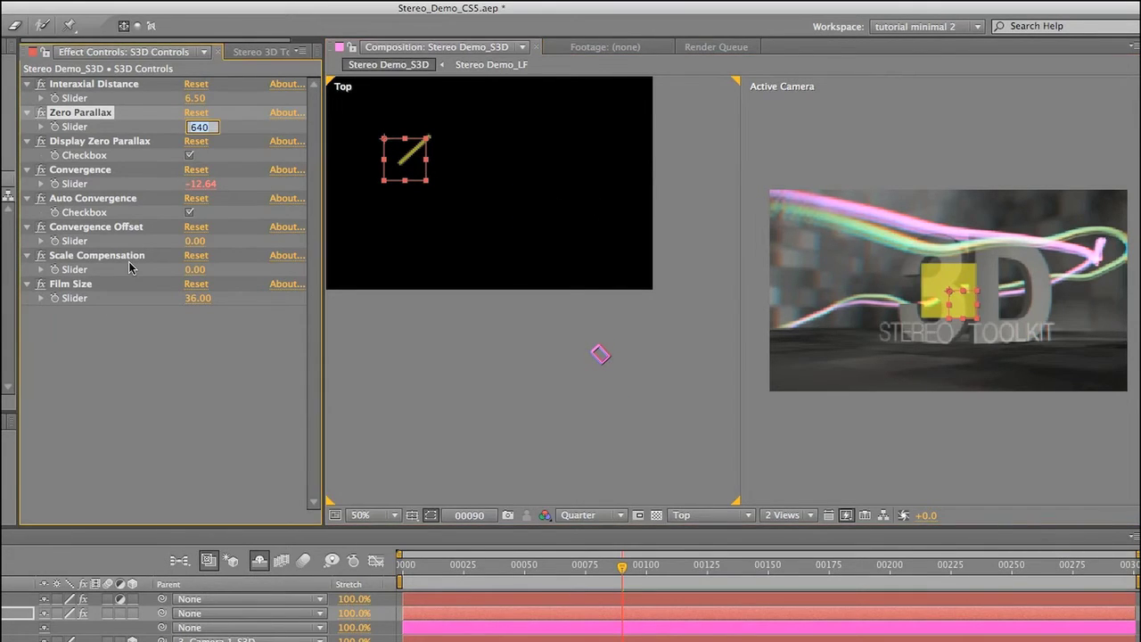
text(300)
key(Return)
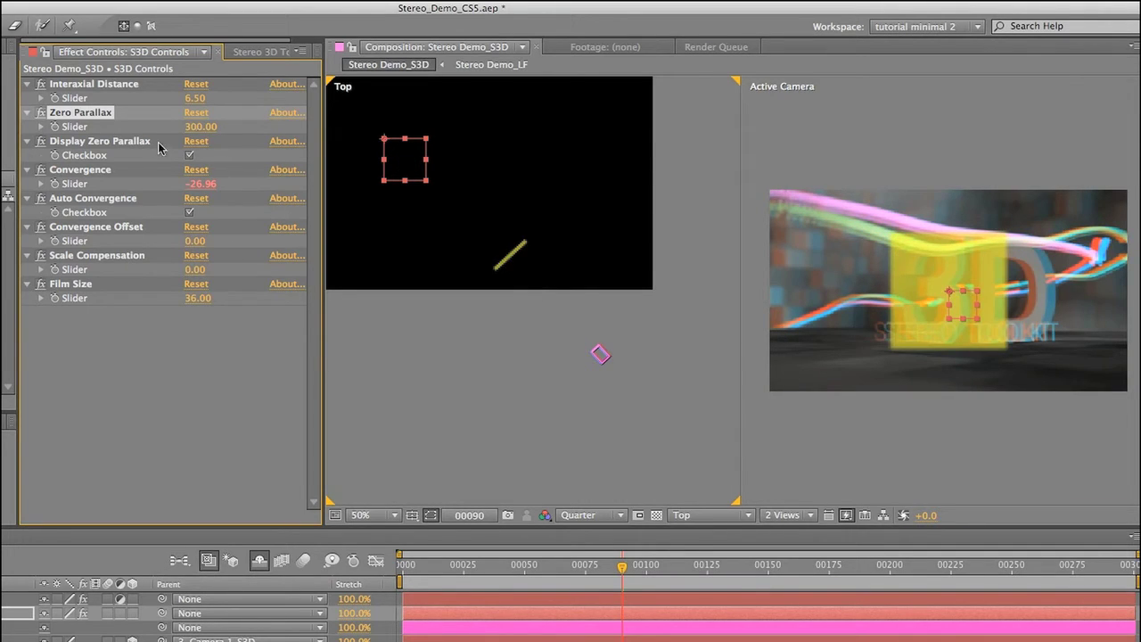
- Set the Zero Parallax slider on the S3D Controls layer to 1000
click(198, 126)
text(10)
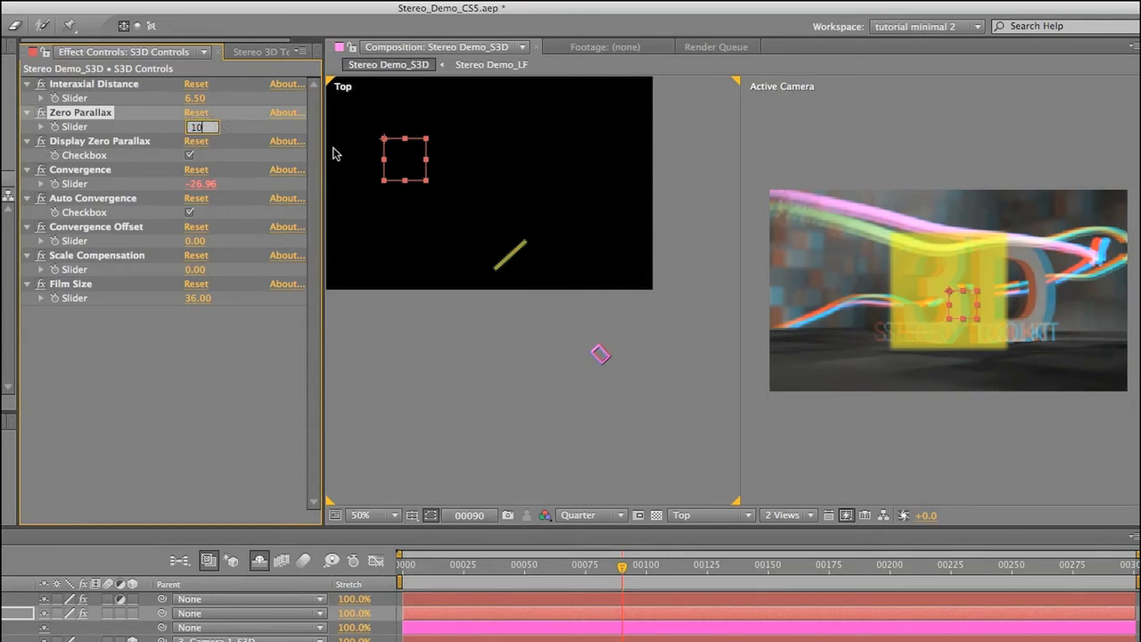
text(00)
key(Return)
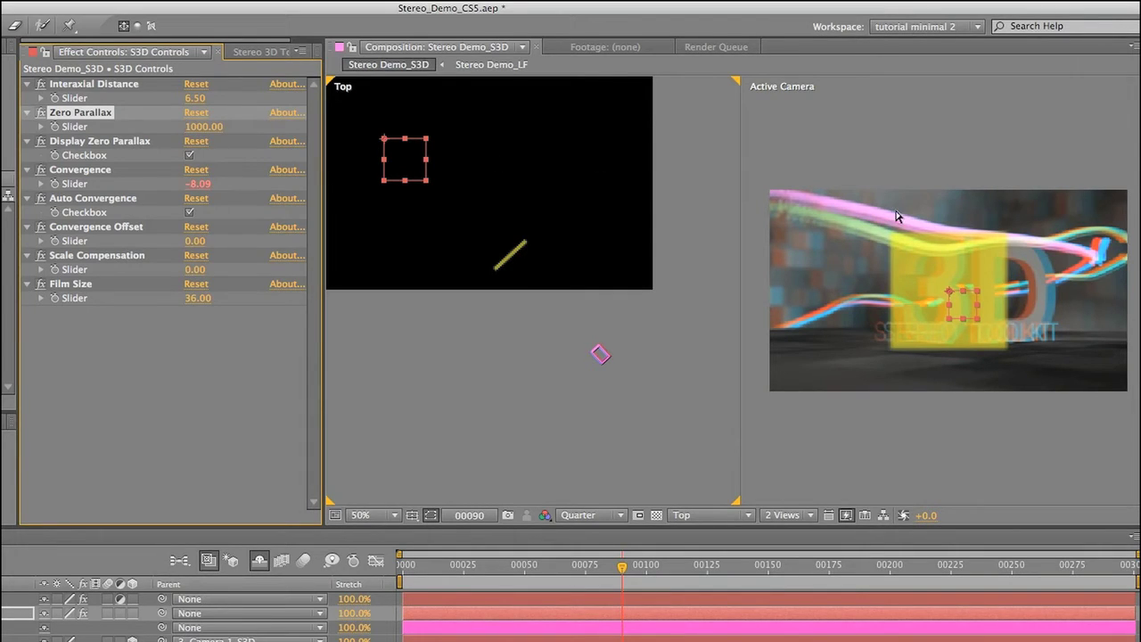
- Set the Zero Parallax slider on the S3D Controls layer to 640
click(198, 126)
text(640)
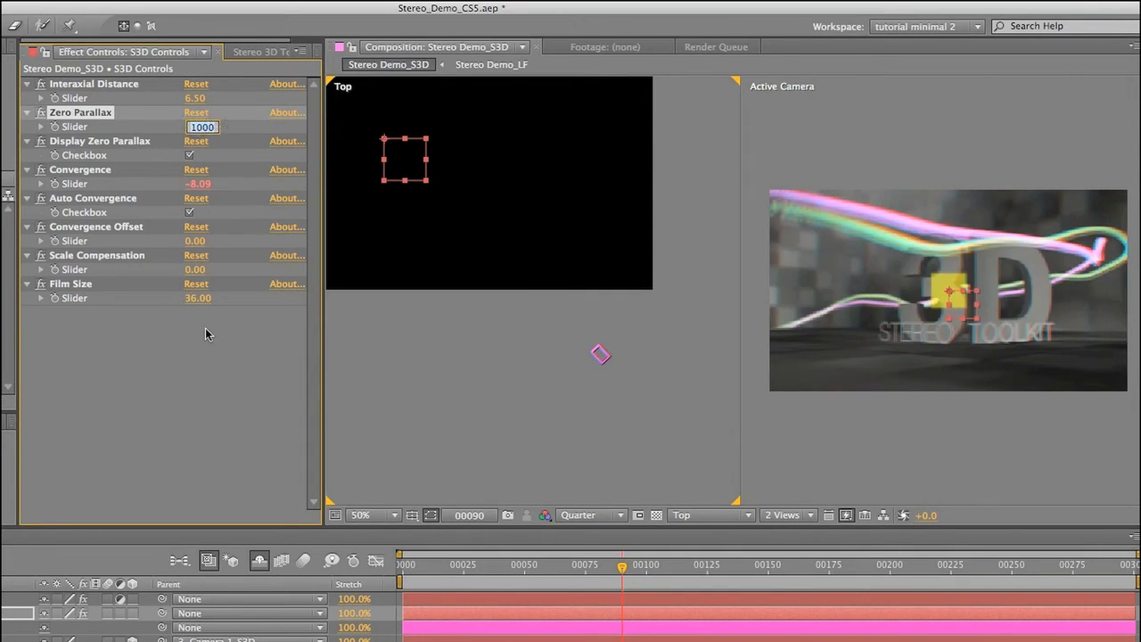
key(Return)
- Turn the Display Zero Parallax checkbox on the S3D Controls layer off and back on to compare the preview
click(123, 141)
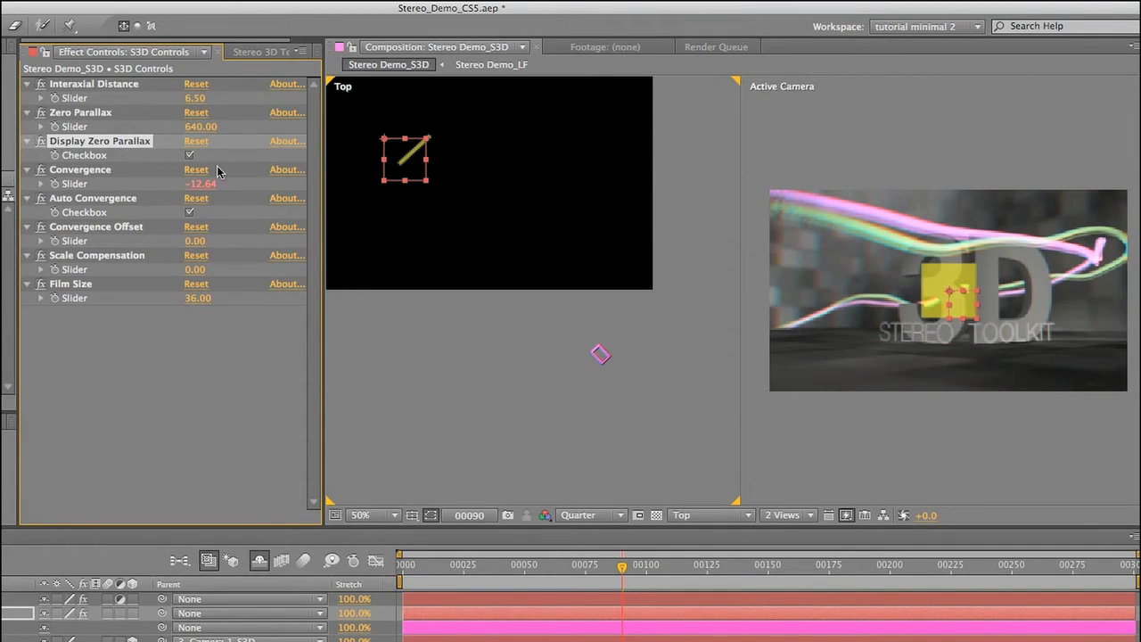
click(190, 157)
click(191, 159)
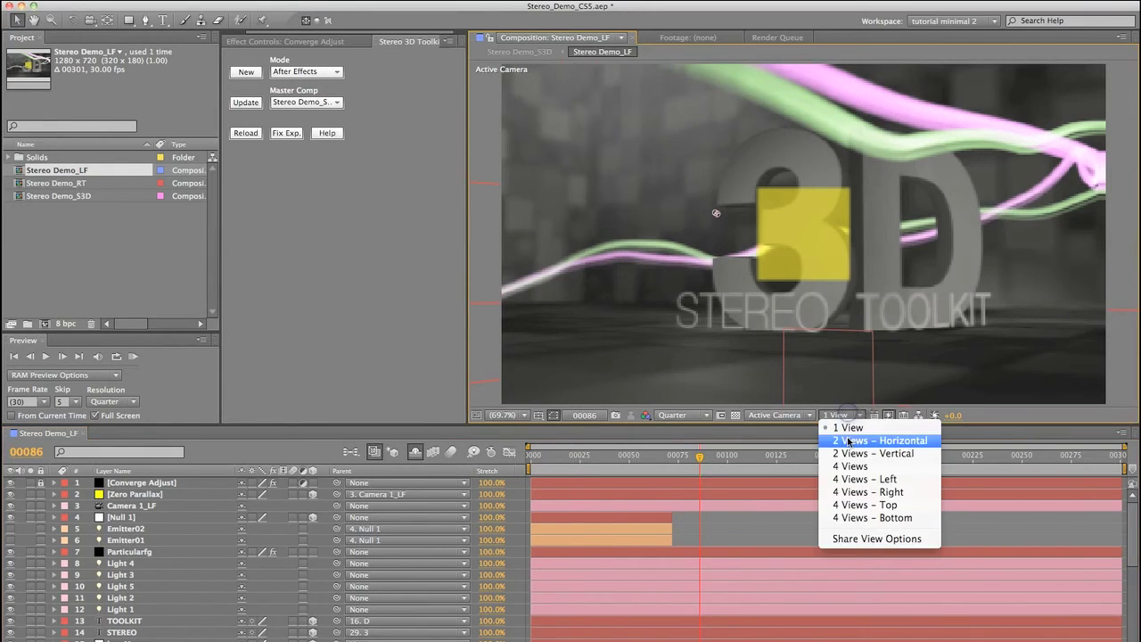
- Show Stereo Demo_LF in the 2 Views - Horizontal layout to inspect its camera and Zero Parallax layer, and reopen Stereo Demo_S3D
click(856, 441)
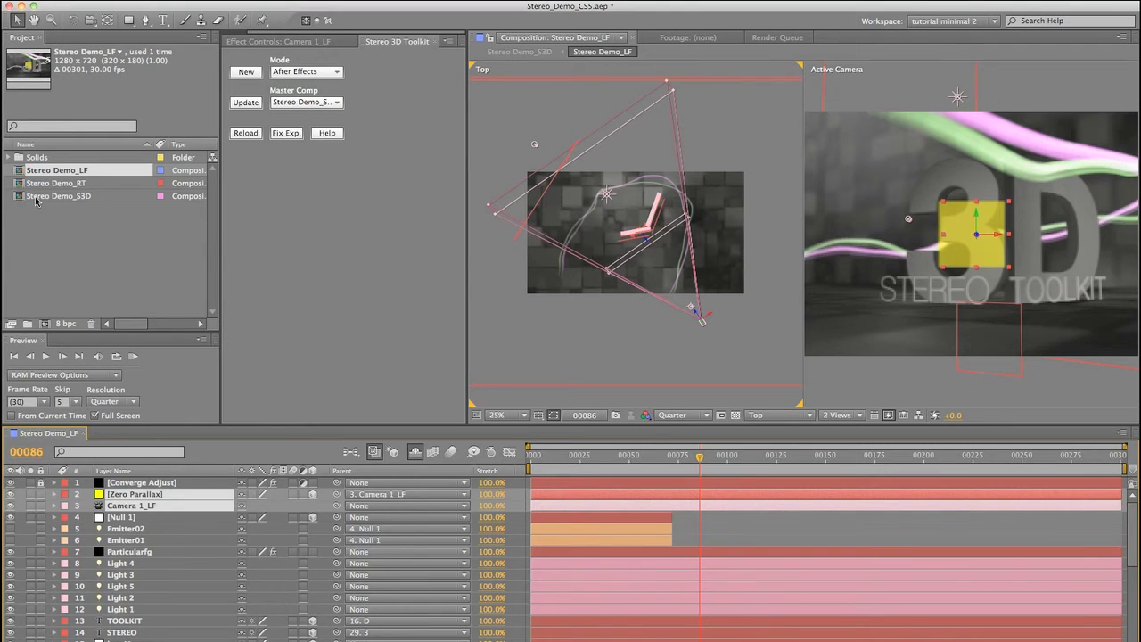
double_click(91, 196)
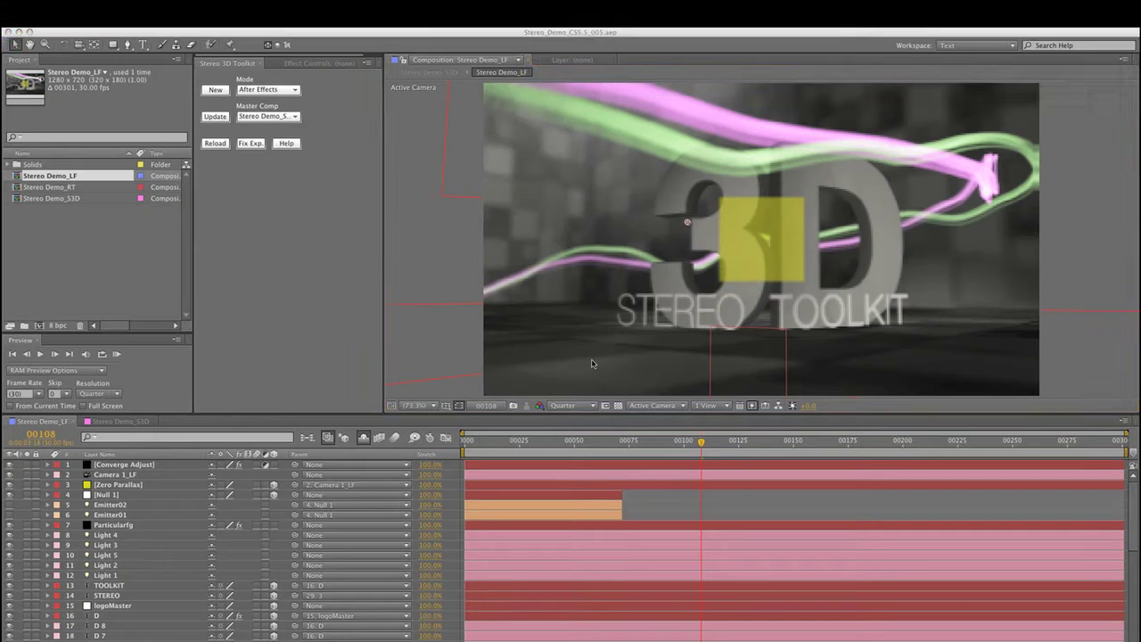
- Pre-compose layers 13 to 41 of Stereo Demo_LF, from TOOLKIT through the last 3 layer, as "Logo PreComp" with all attributes moved
click(120, 586)
scroll(125, 589, down, 10)
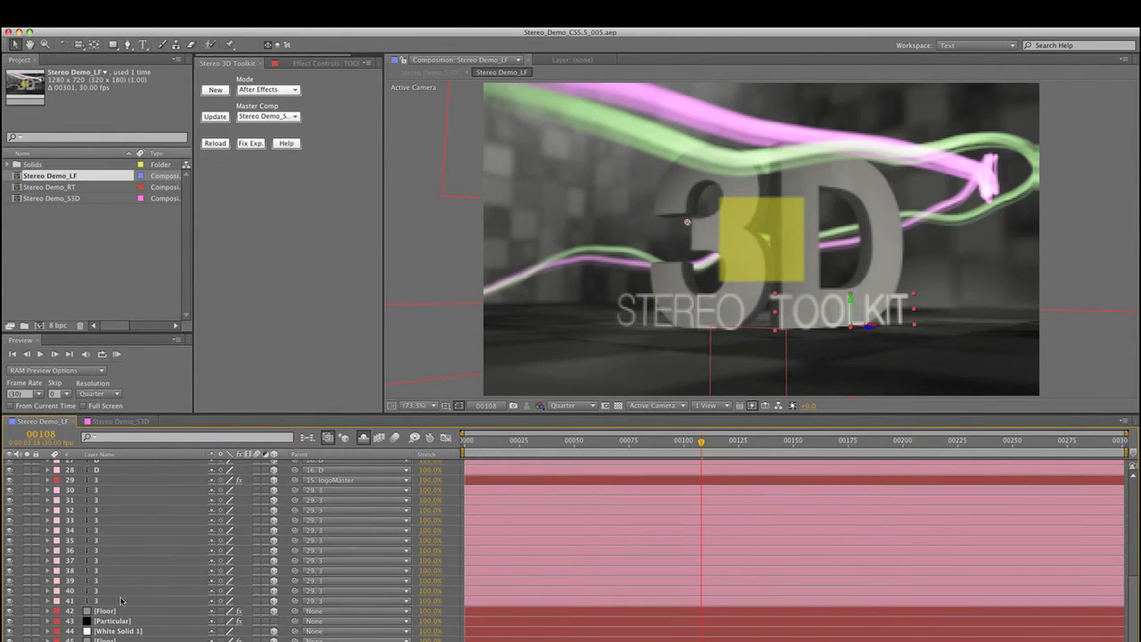
shift+click(122, 602)
key(super+shift+c)
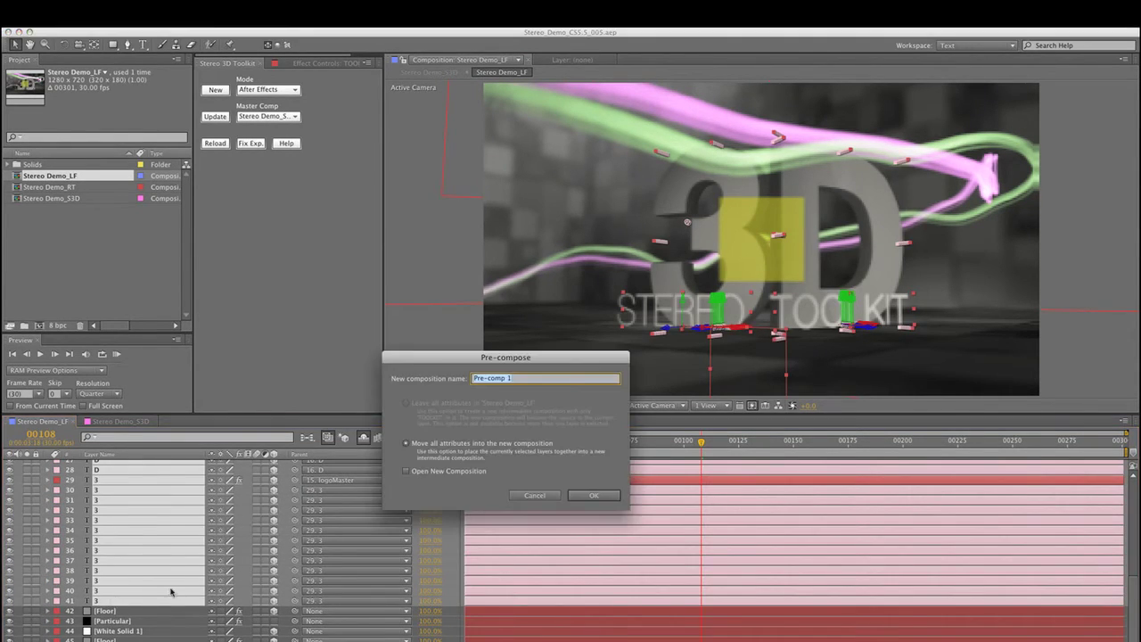
text(Logo PreCop)
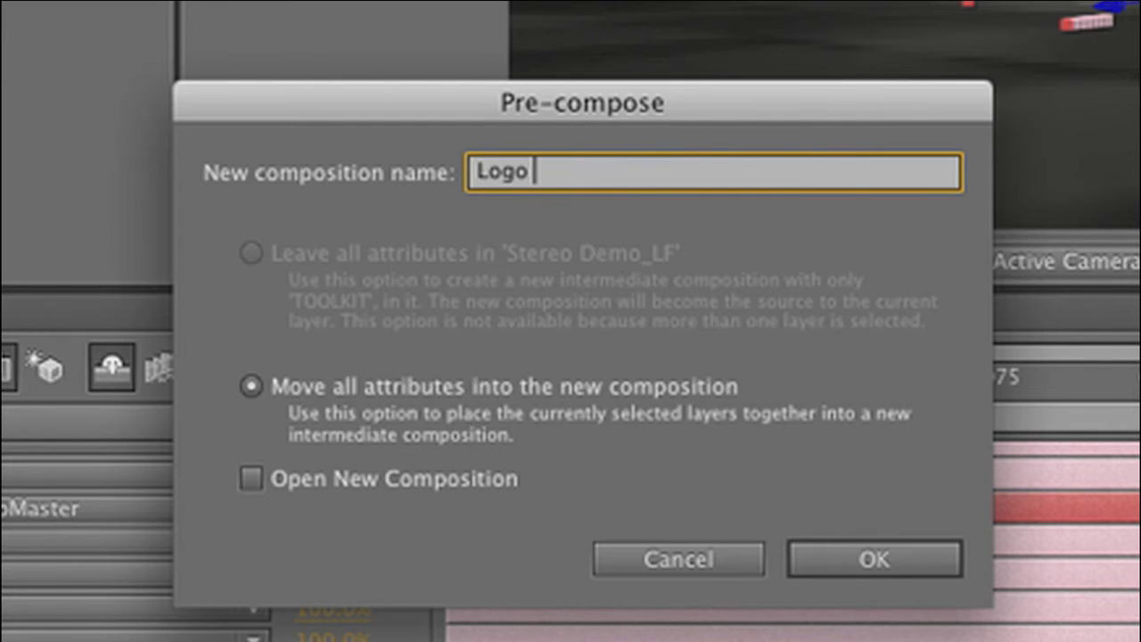
key(BackSpace)
text(mp)
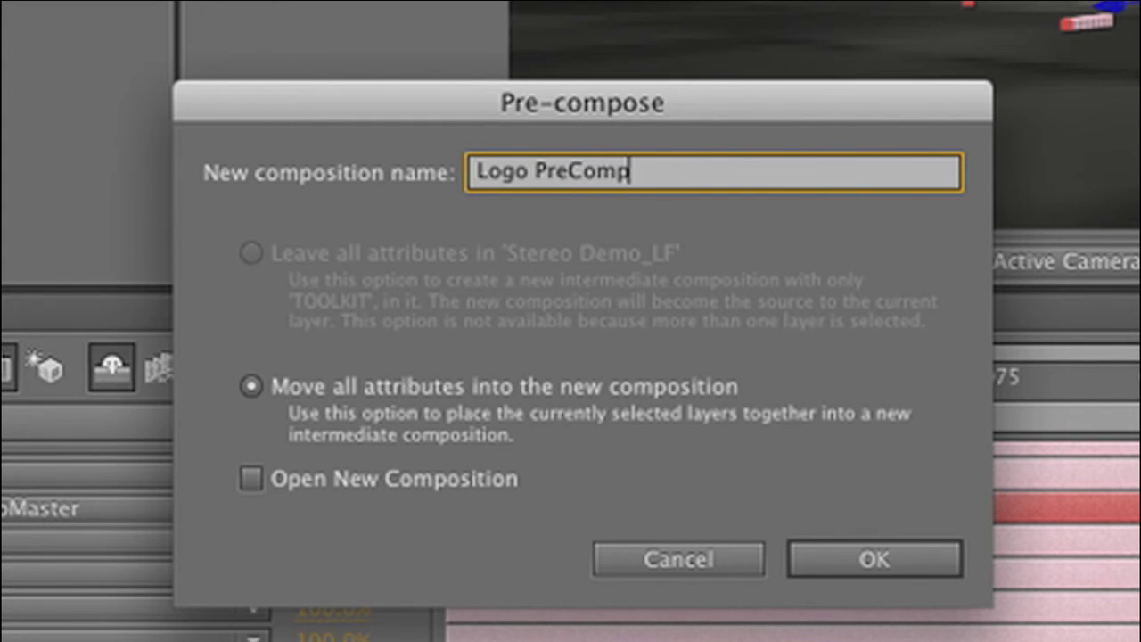
key(Return)
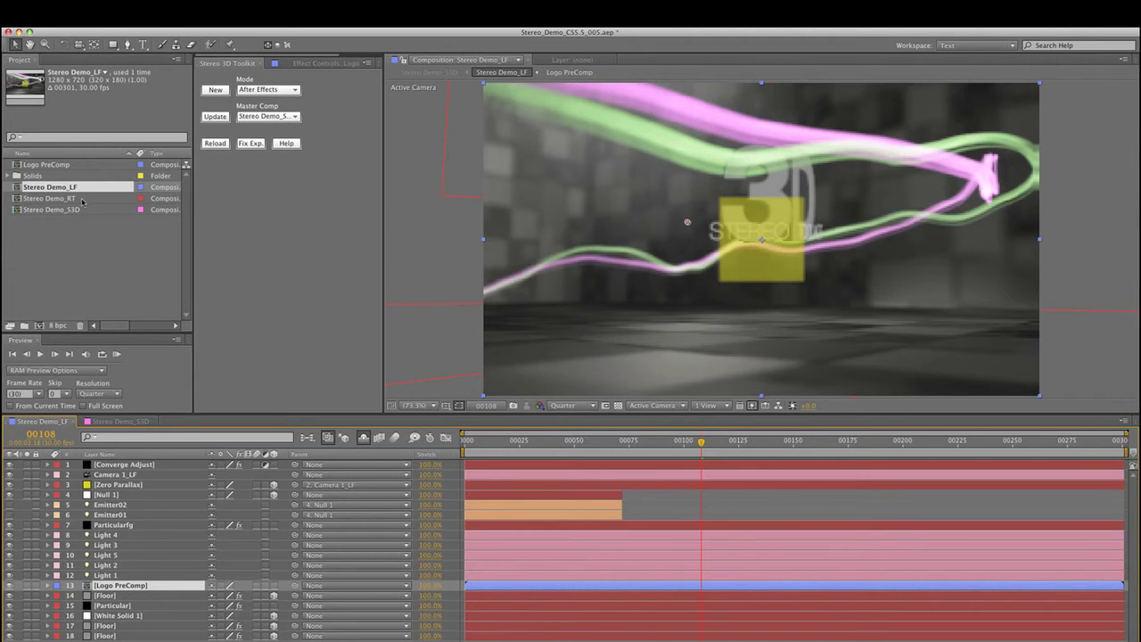
- Enable Collapse Transformations on the Logo PreComp layer in Stereo Demo_LF and check the anaglyph result in Stereo Demo_S3D
double_click(82, 209)
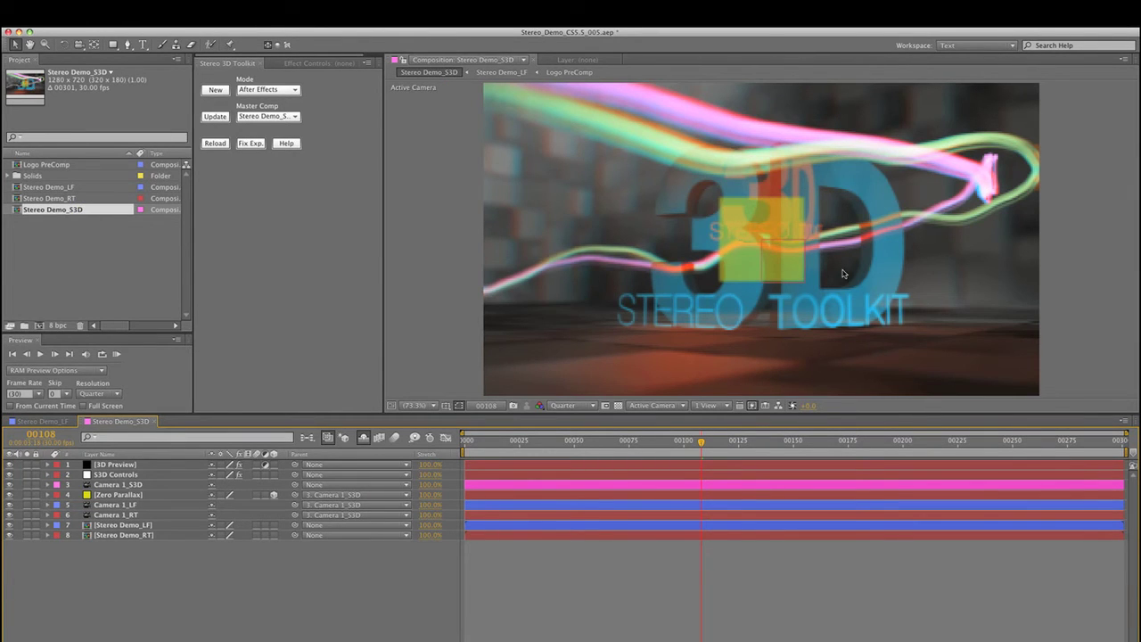
double_click(55, 187)
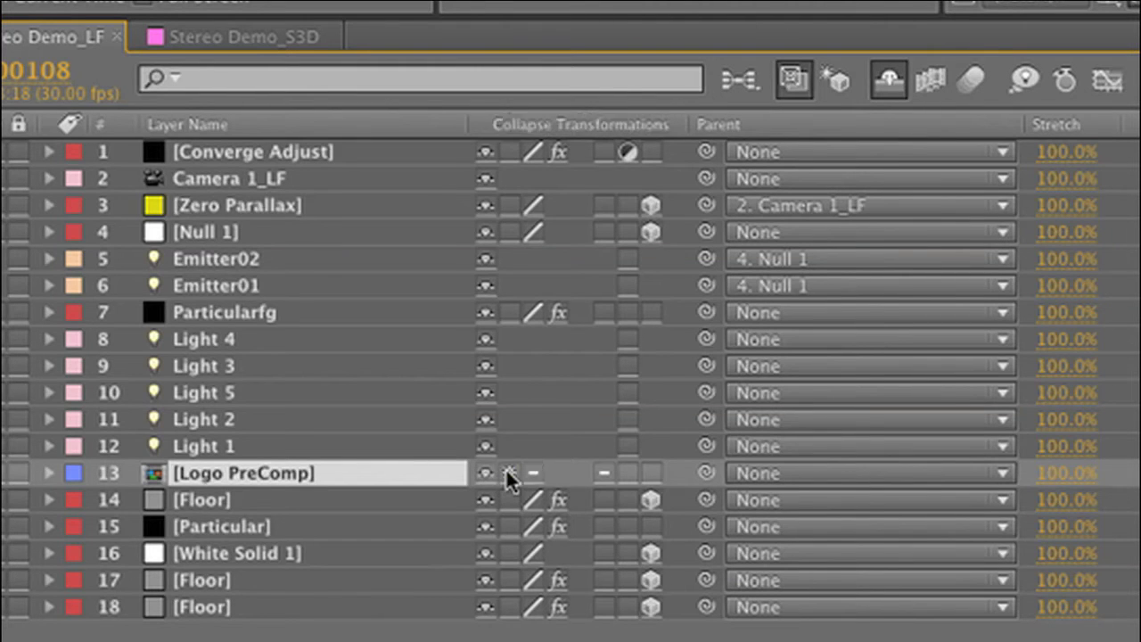
click(220, 586)
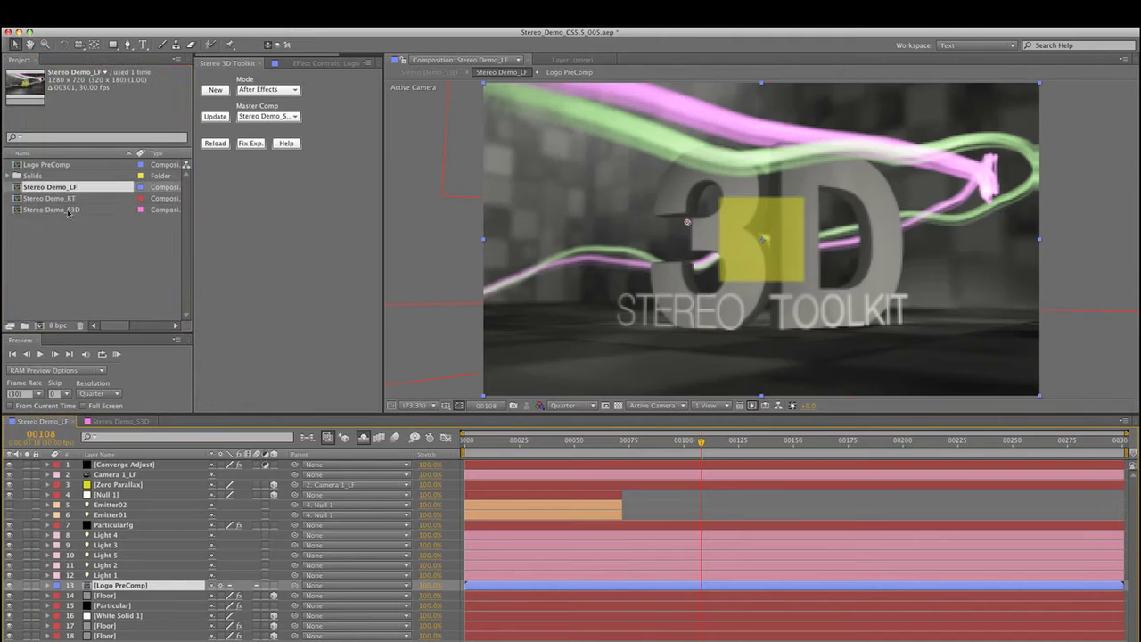
double_click(53, 210)
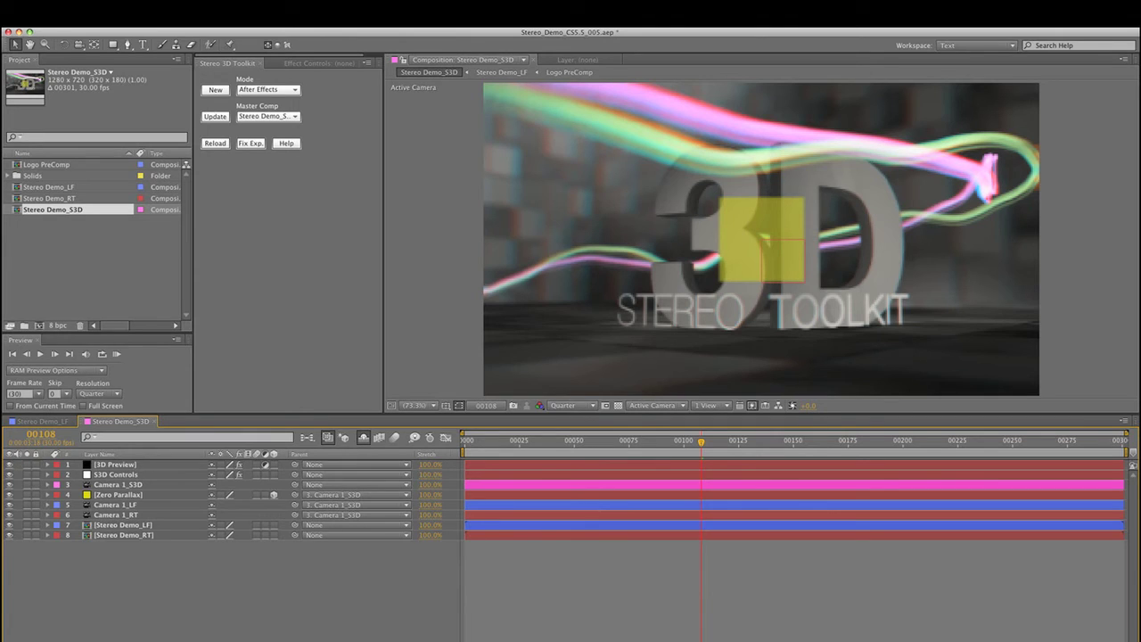
- Open the flowchart of Stereo Demo_S3D and examine how Logo PreComp connects to the left and right compositions
key(super+shift+F11)
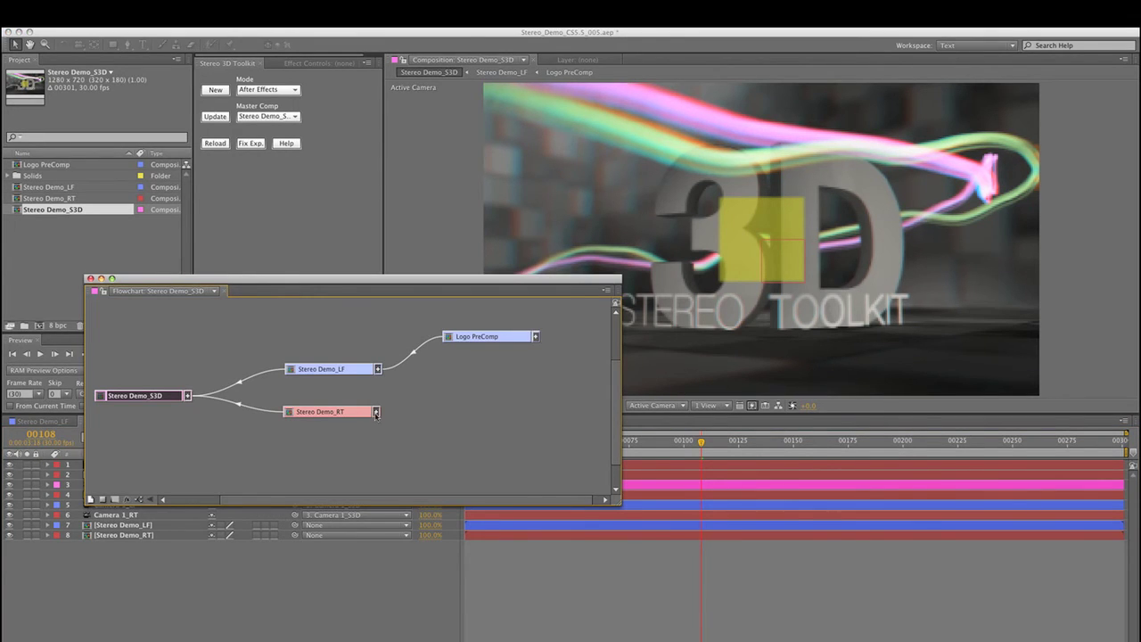
click(477, 335)
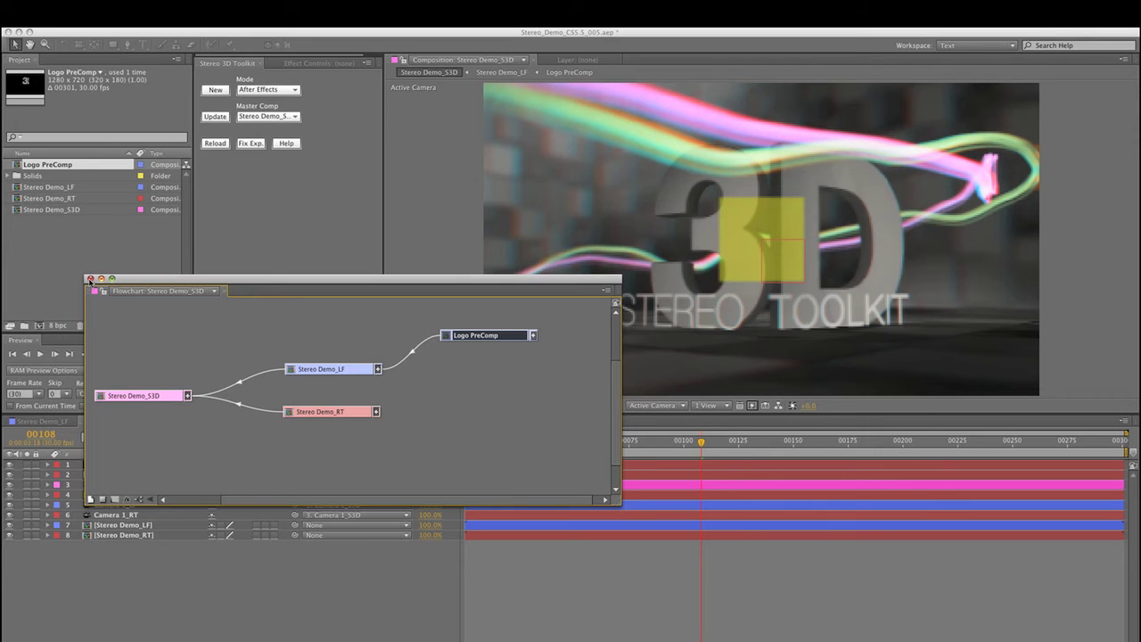
- Update the stereo setup with the Stereo 3D Toolkit, check the right composition's link to Logo PreComp in the flowchart, and close it
click(247, 199)
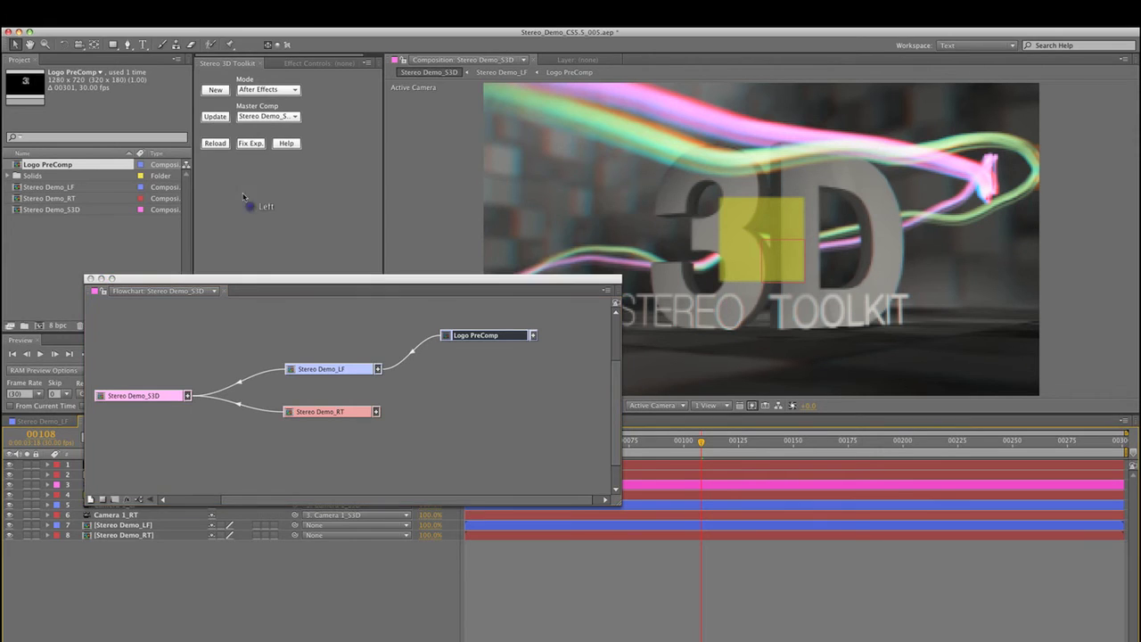
click(211, 118)
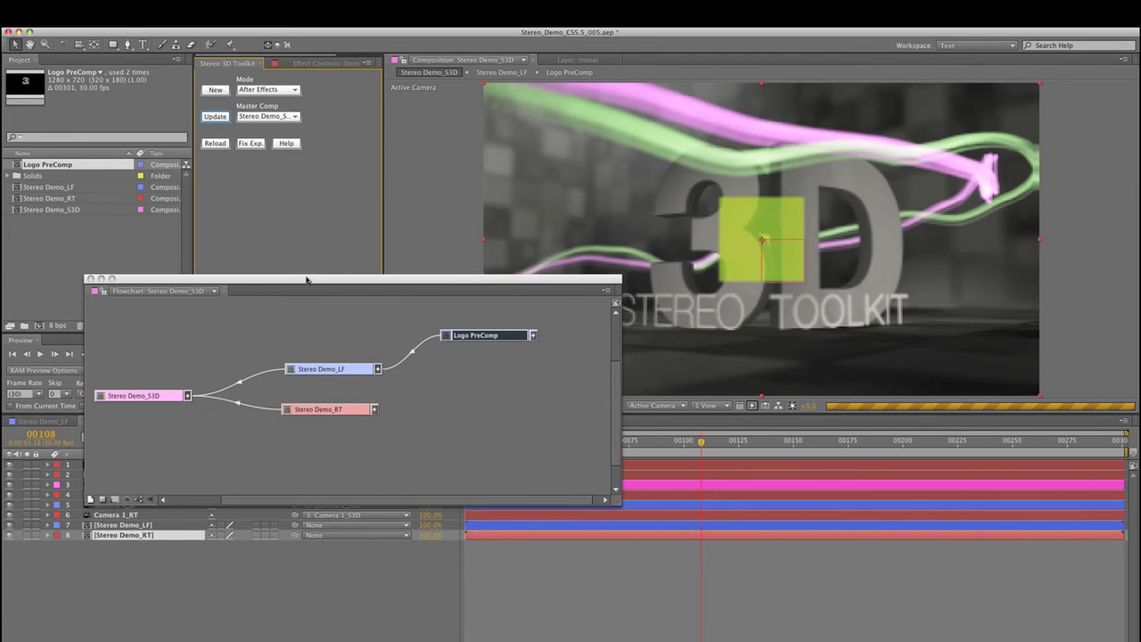
click(373, 415)
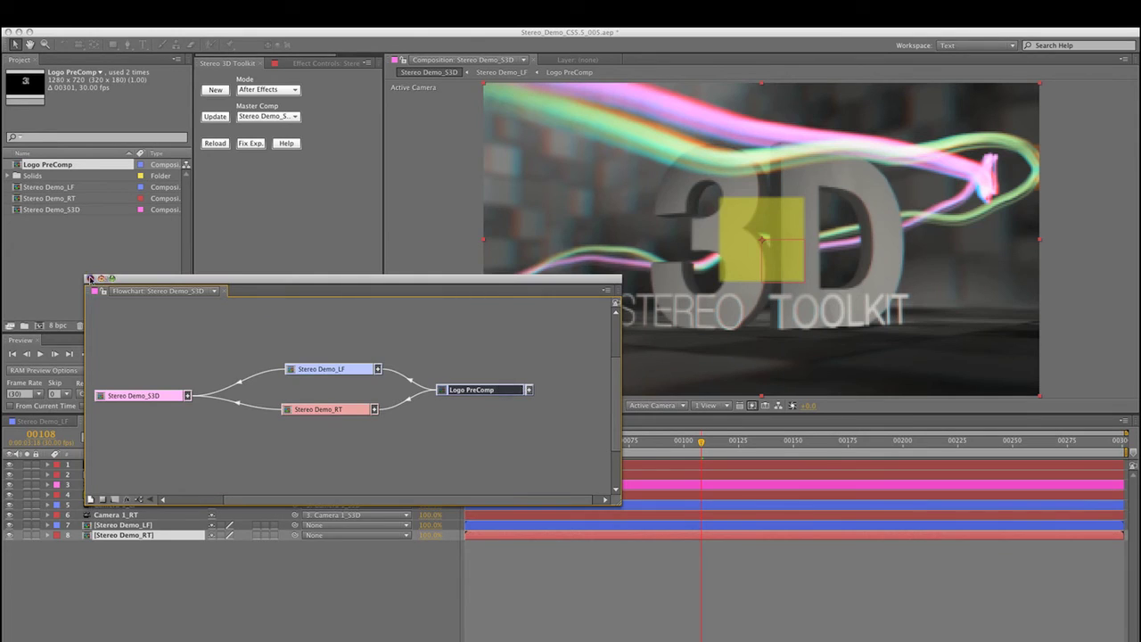
click(90, 278)
- Turn off Display Zero Parallax on the S3D Controls layer and collapse its effect properties
key(e)
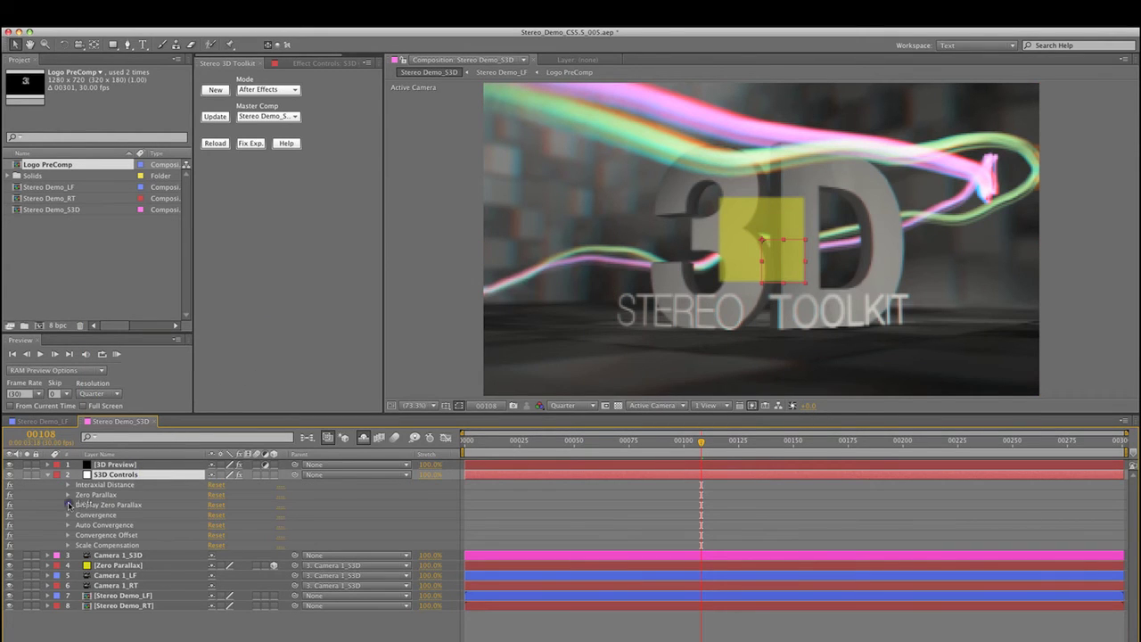
click(68, 505)
click(211, 516)
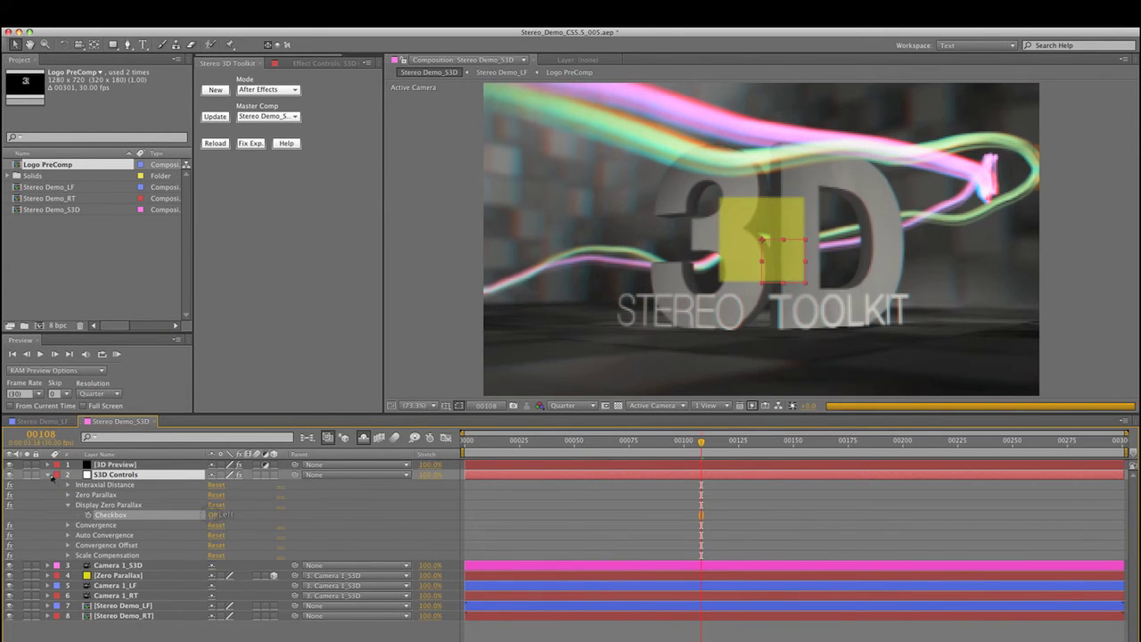
key(e)
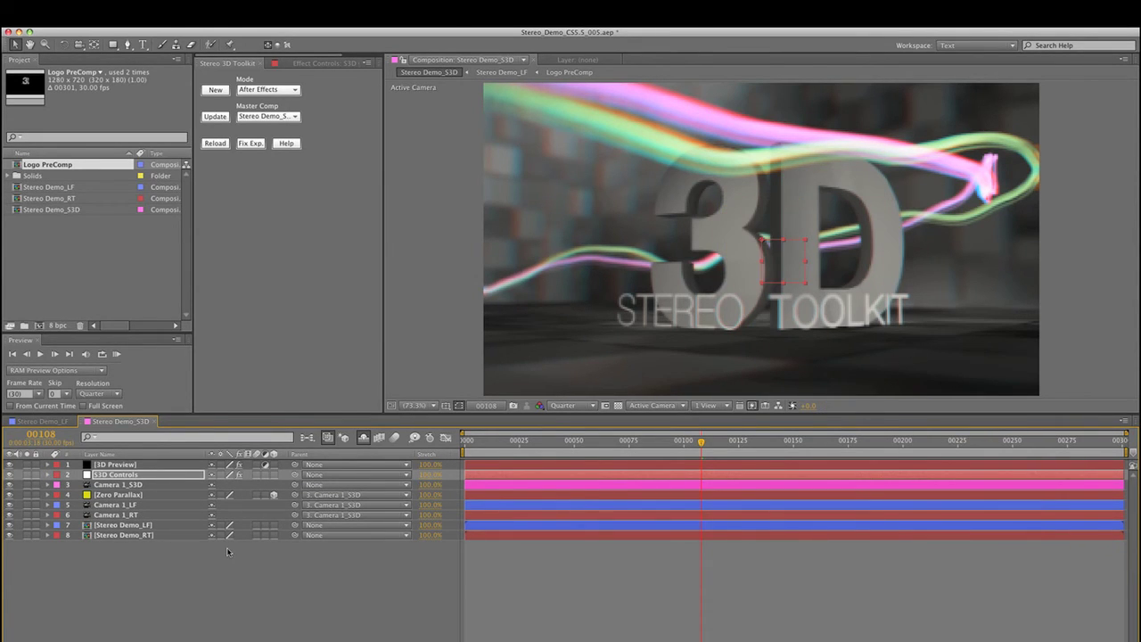
- Duplicate Null 1, Emitter02 and Emitter01 in Stereo Demo_LF and move the copies directly above the Particular layer
double_click(123, 525)
double_click(69, 210)
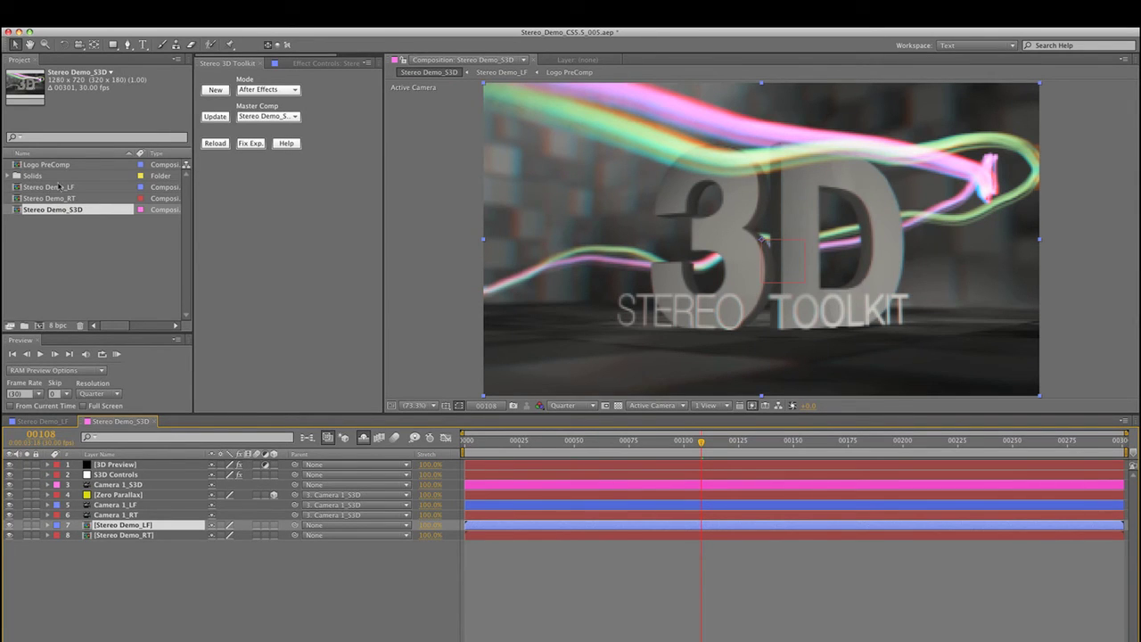
double_click(51, 187)
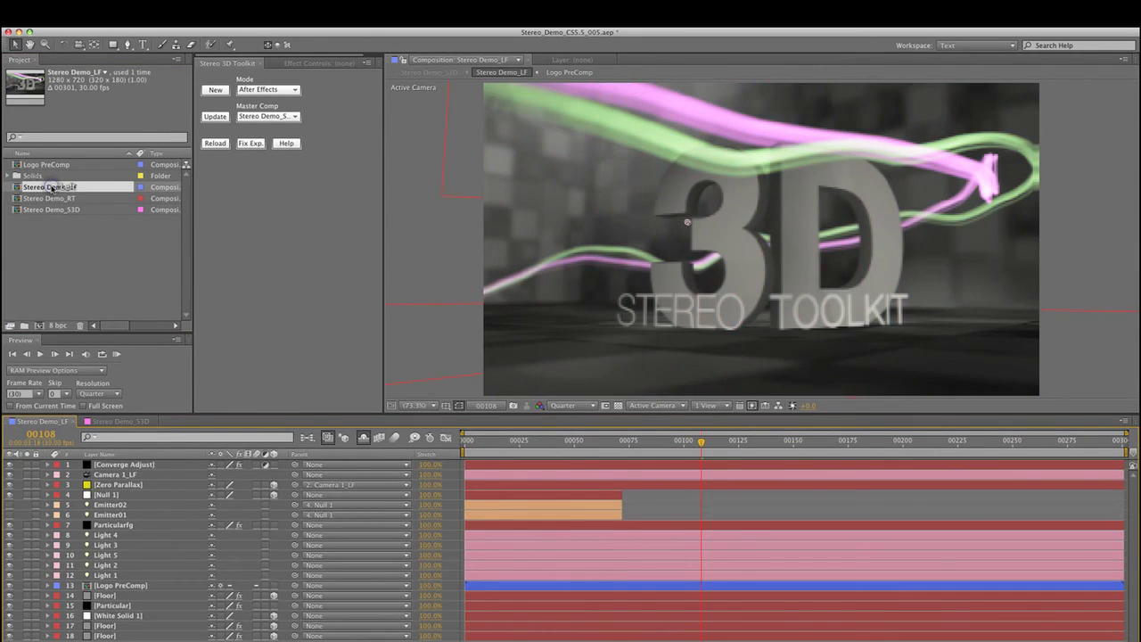
click(105, 495)
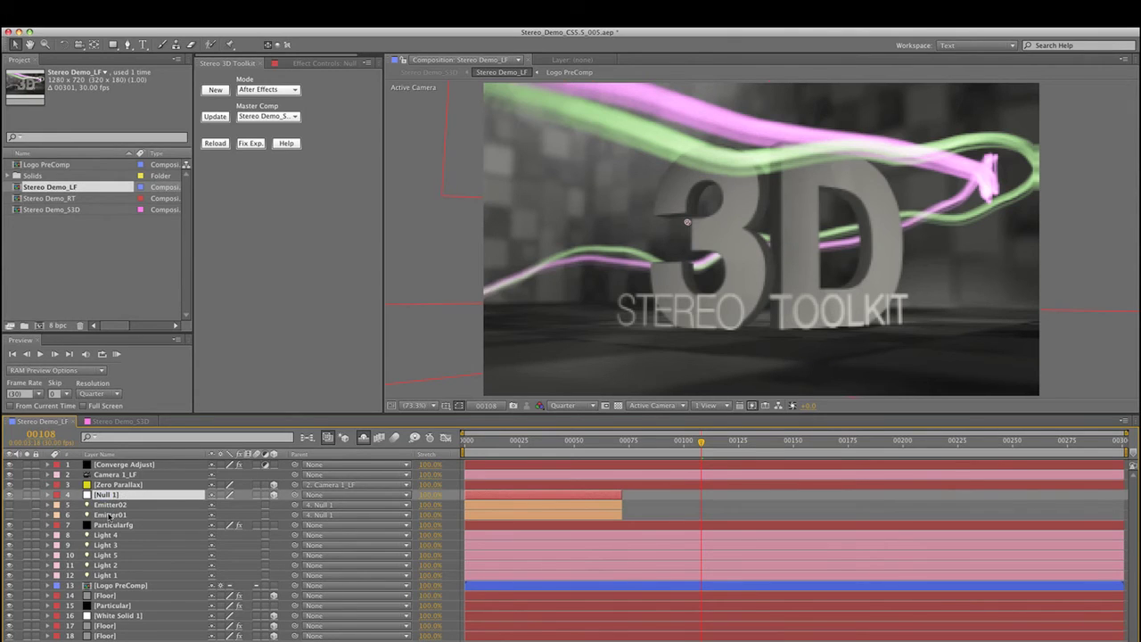
shift+click(109, 515)
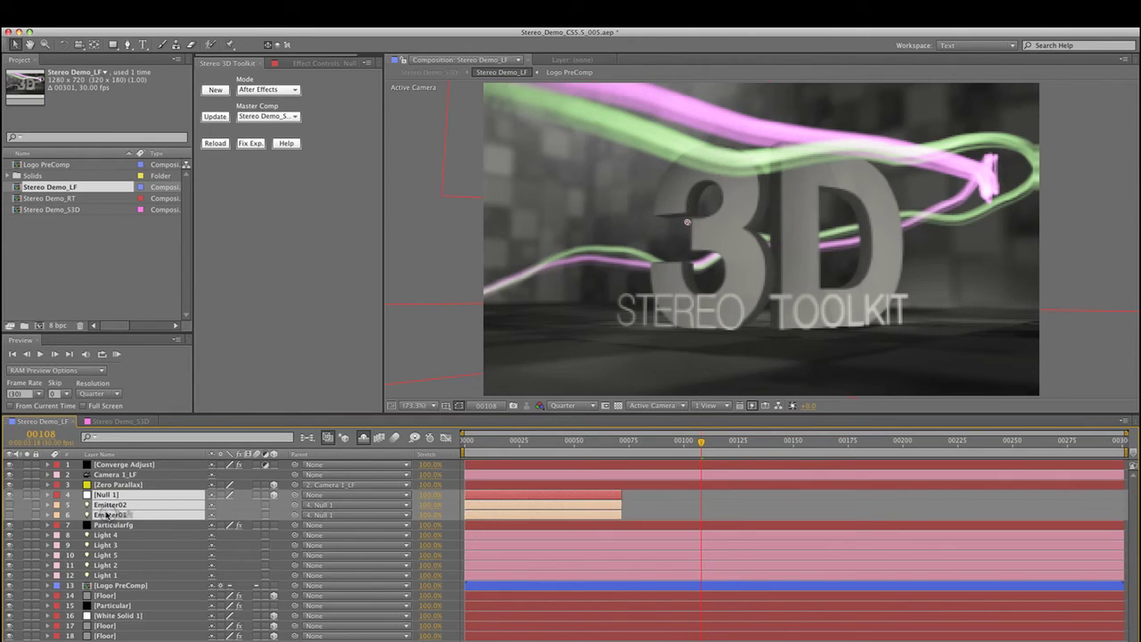
key(super+d)
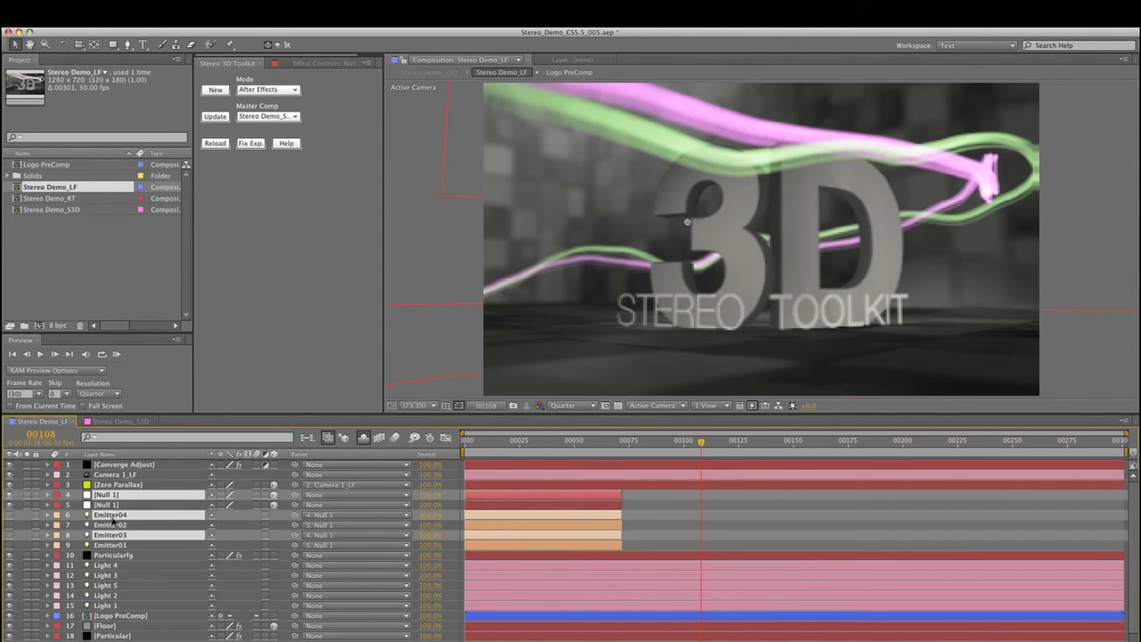
drag(111, 515, 111, 628)
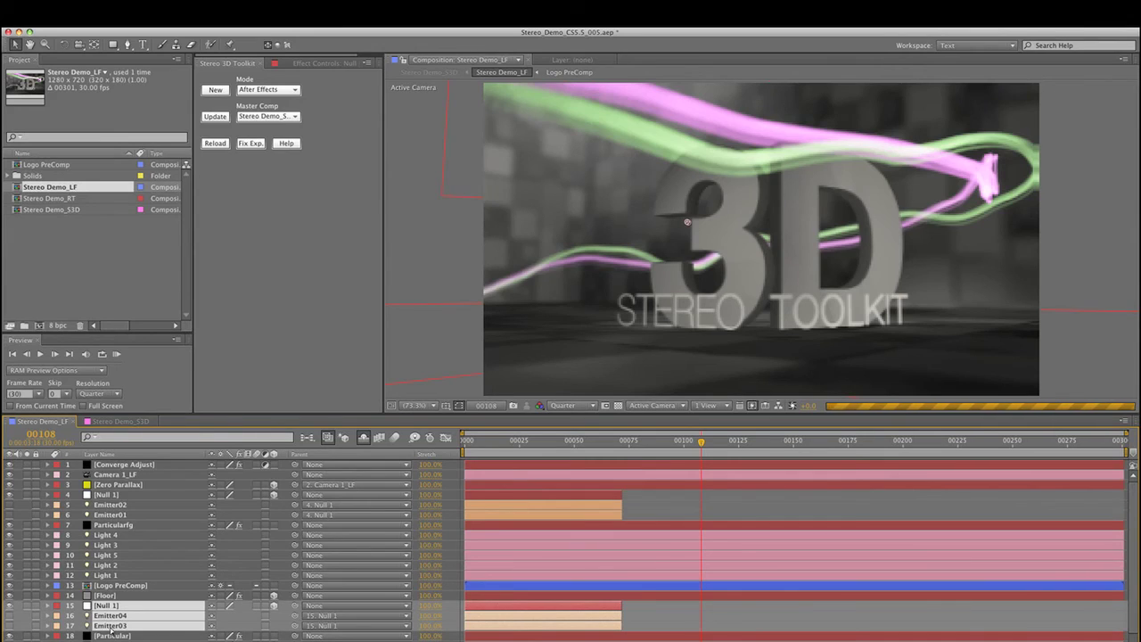
- Pre-compose the upper Null 1, Emitter02, Emitter01 and Particularfg layers as "Particular FG PreComp" with all attributes moved
click(109, 495)
shift+click(113, 526)
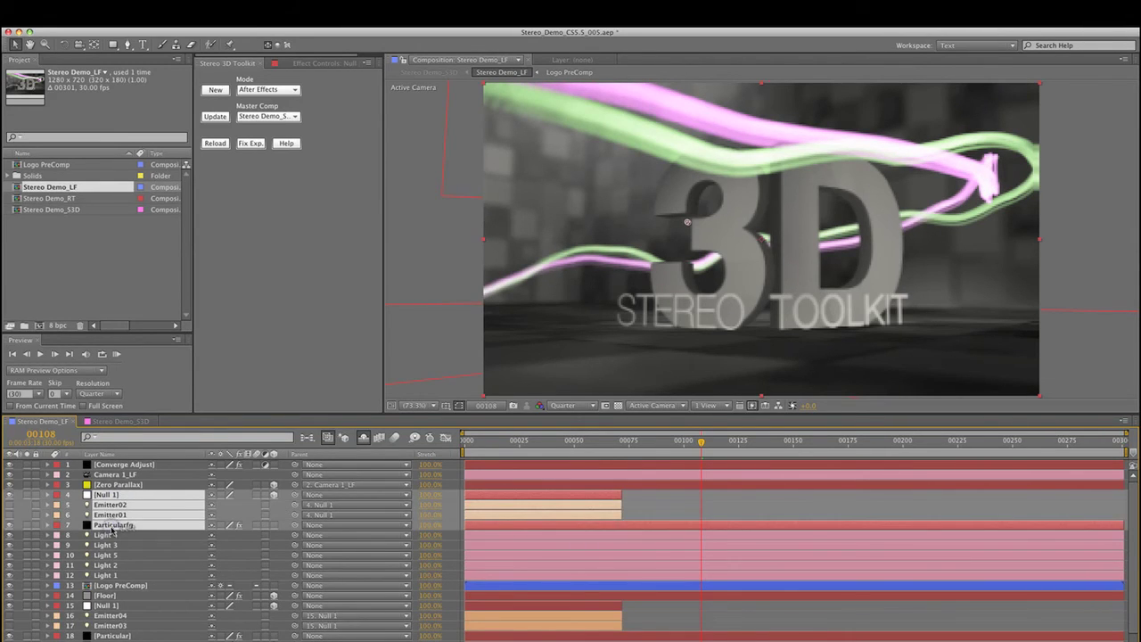
key(super+shift+c)
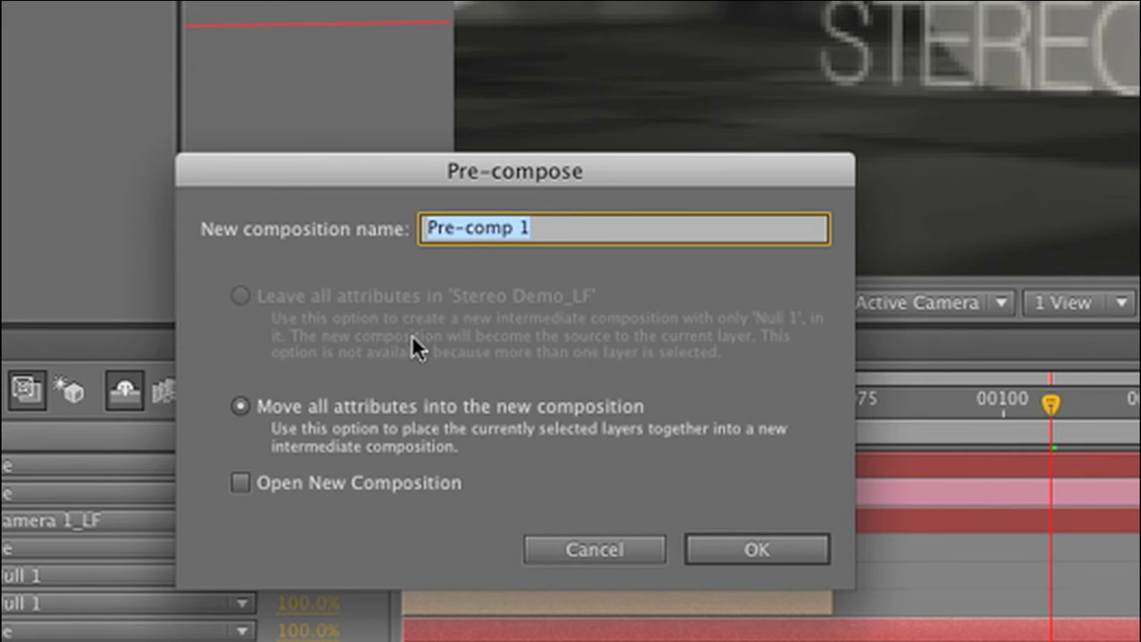
text(Particular)
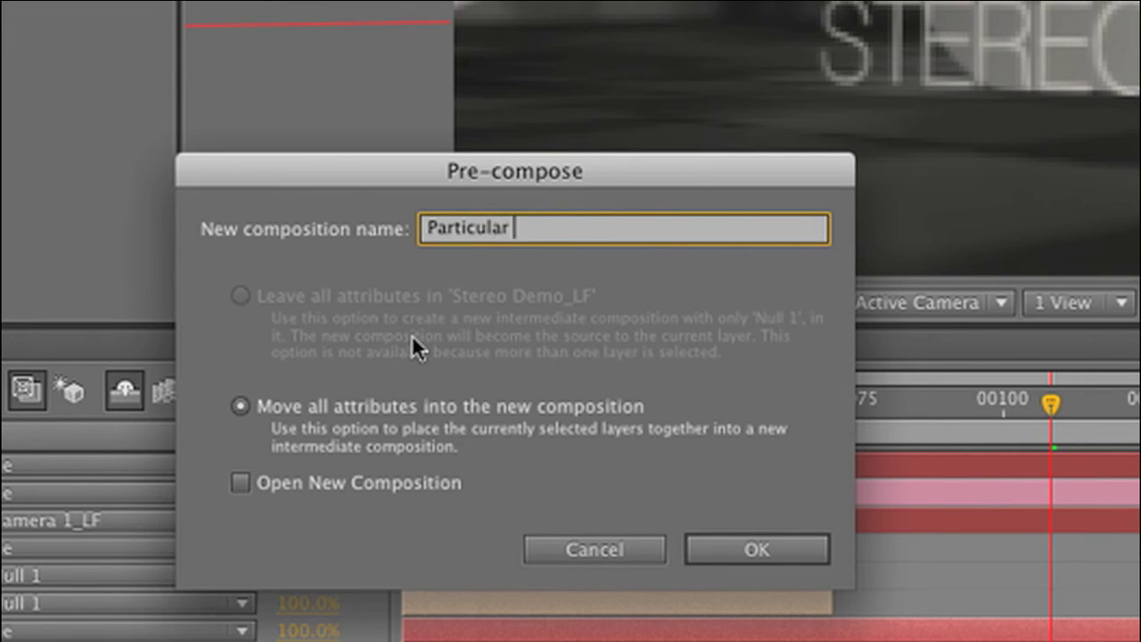
text( FG Pre)
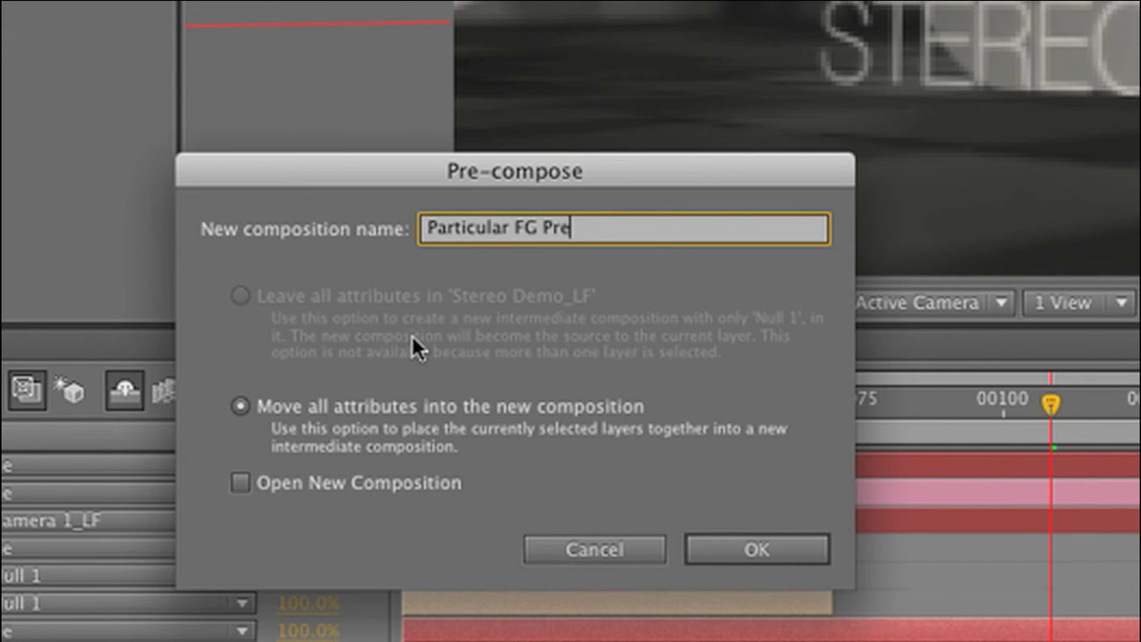
text(Comp)
key(Return)
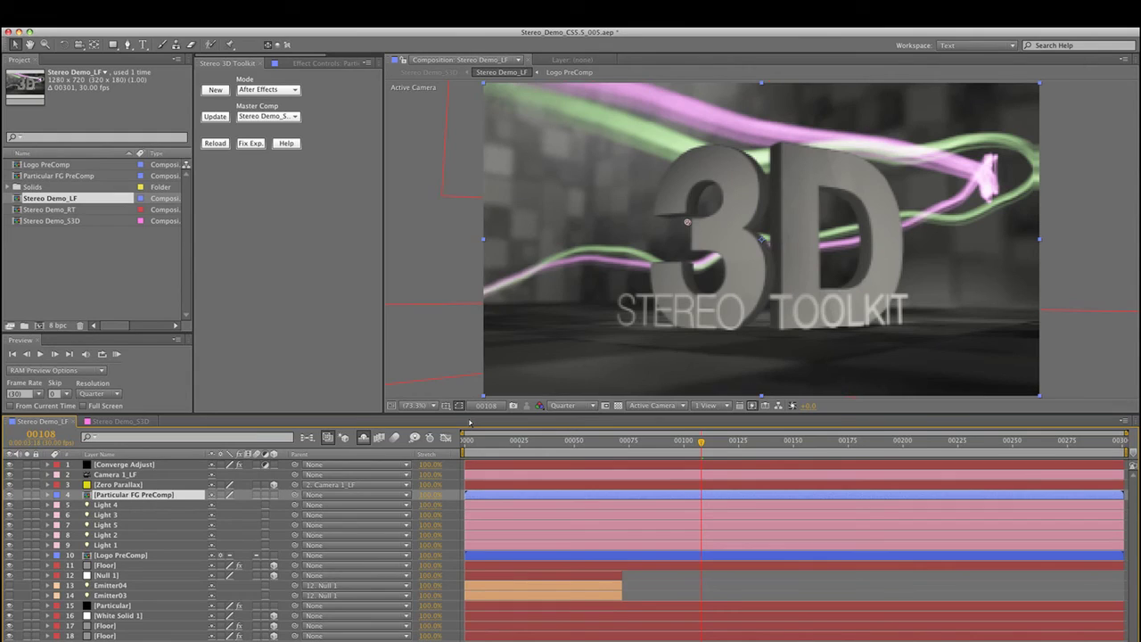
- Enable Collapse Transformations on the Particular FG PreComp layer and open the Particular FG PreComp composition
click(222, 496)
double_click(63, 221)
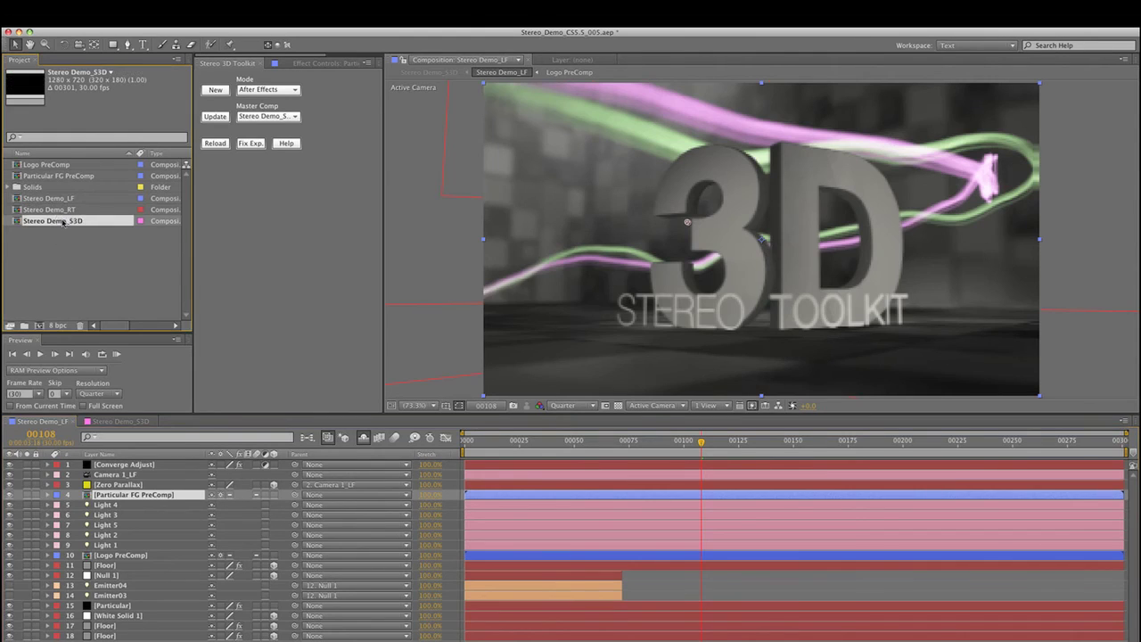
double_click(61, 176)
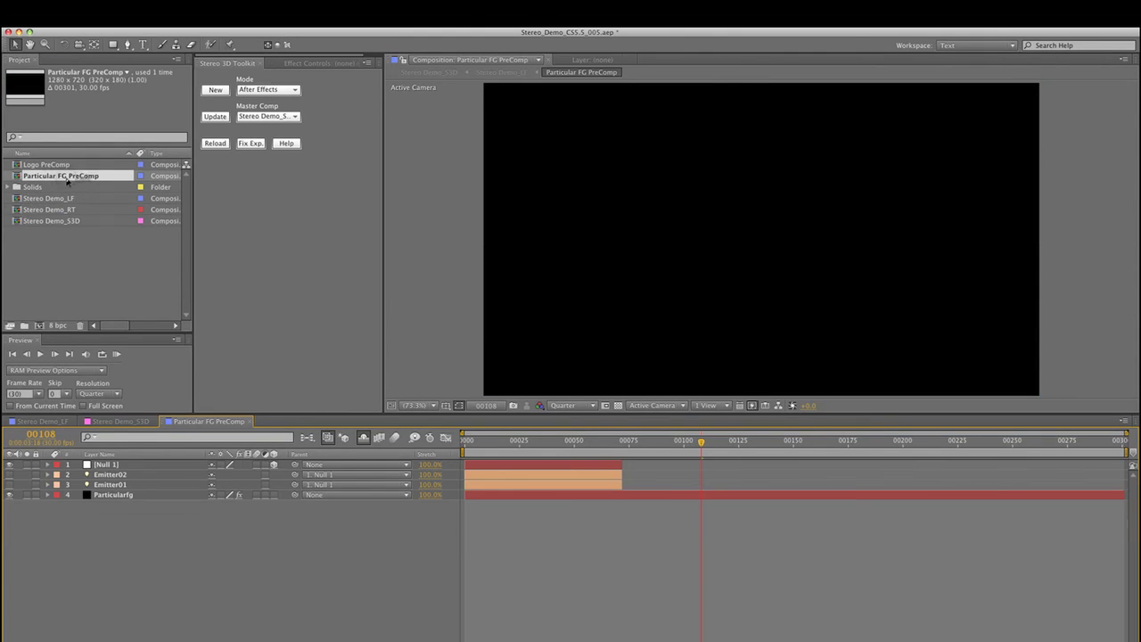
- Scrub through the start of Particular FG PreComp to preview its layers, and return to the Stereo Demo_LF composition
click(538, 448)
drag(540, 446, 502, 443)
key(Tab)
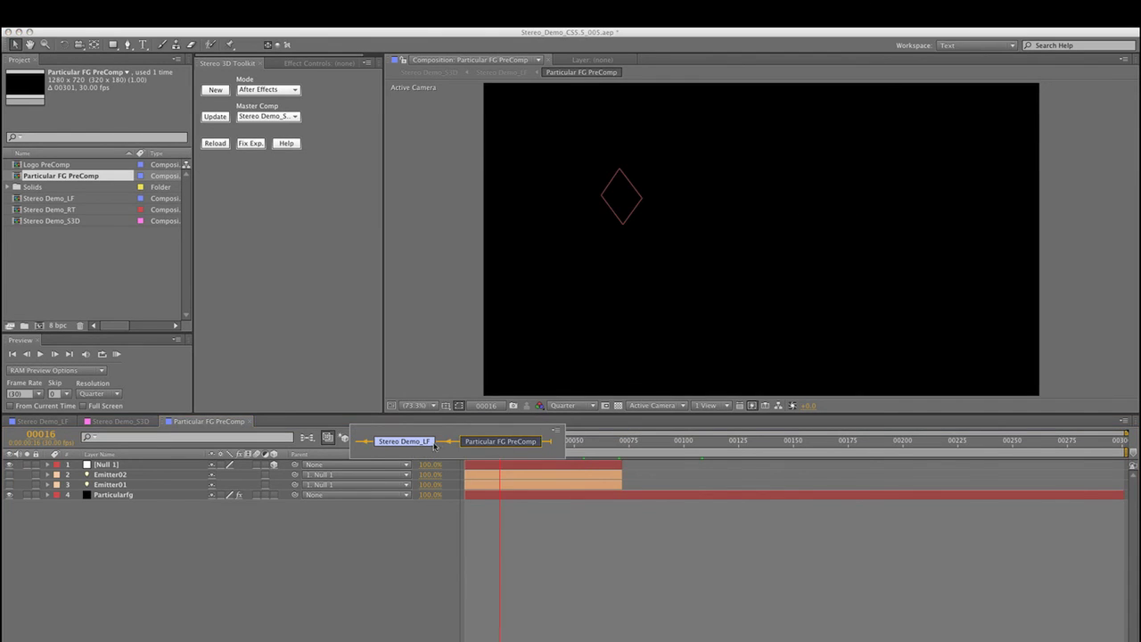
click(437, 448)
- Rename the Particular FG PreComp composition in the project as "Particular FG PreComp_LF"
key(Return)
key(Right)
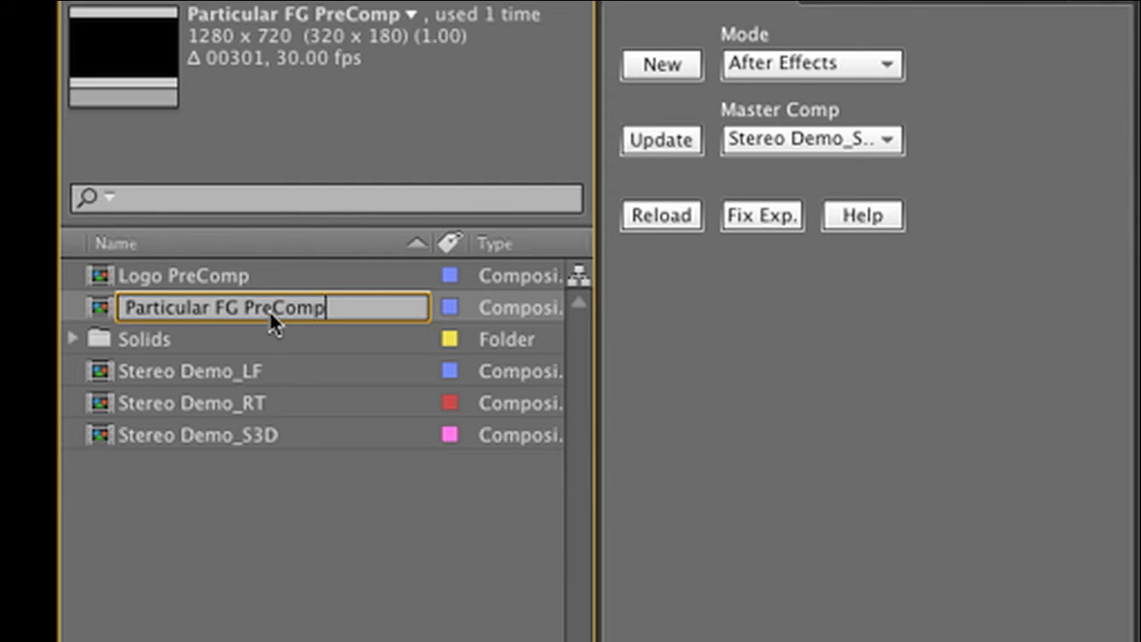
text(_LF)
key(Return)
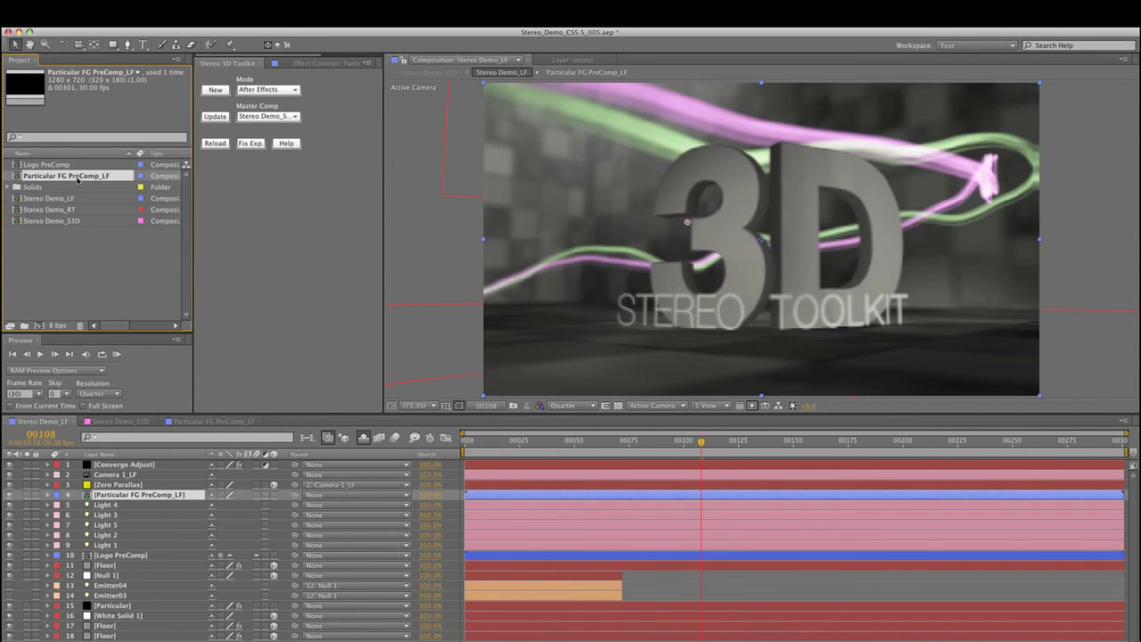
- Update the Stereo Demo_S3D master comp with the Stereo 3D Toolkit and open the Stereo Demo_S3D composition
click(213, 118)
click(214, 117)
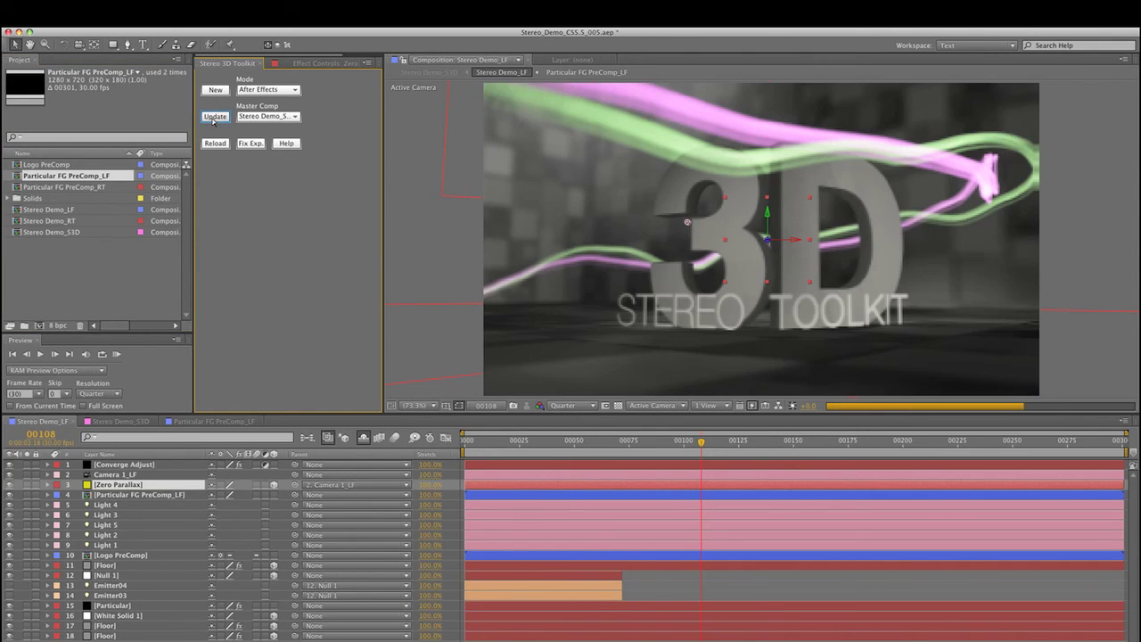
double_click(64, 231)
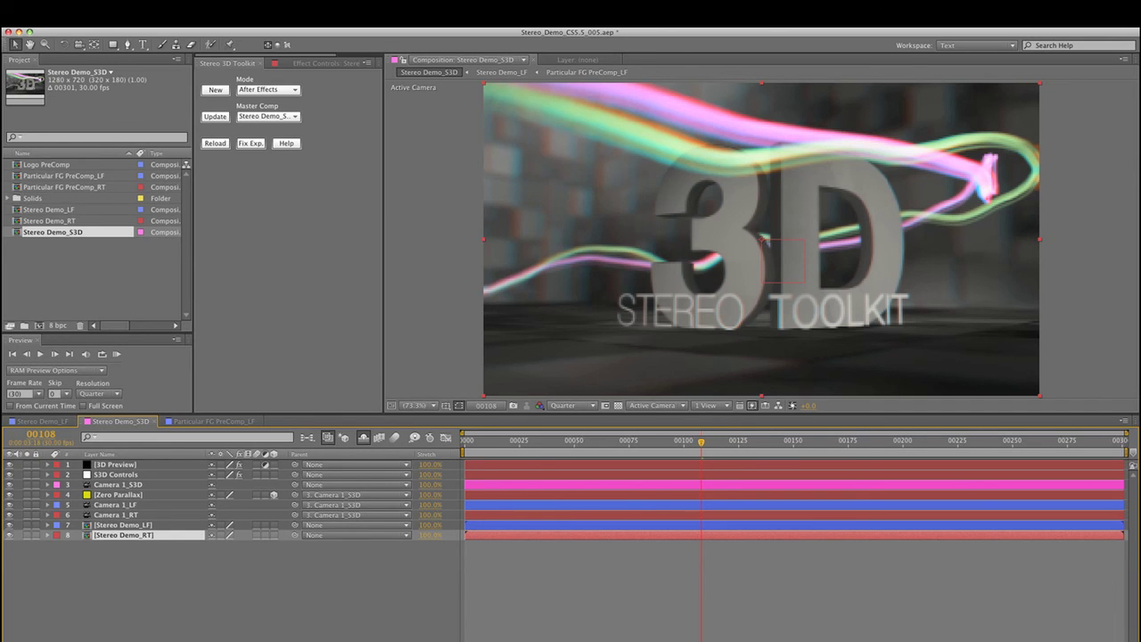
- Show the flowchart of Stereo Demo_S3D and space out the left and right pre-comp nodes with Logo PreComp between them
key(super+F11)
drag(500, 394, 487, 332)
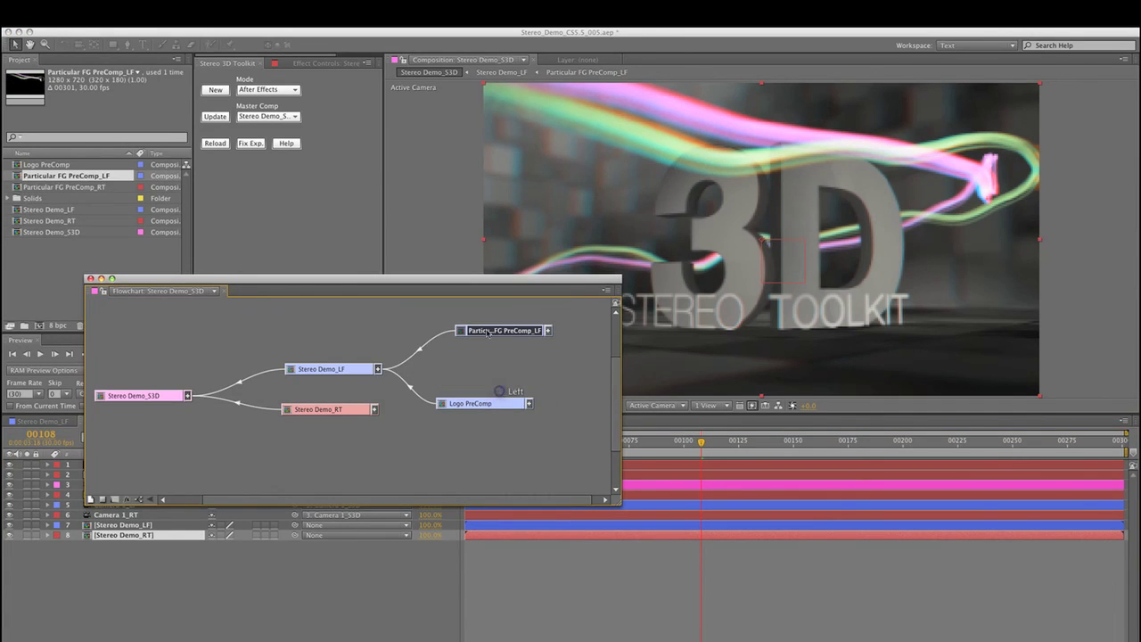
drag(493, 404, 517, 373)
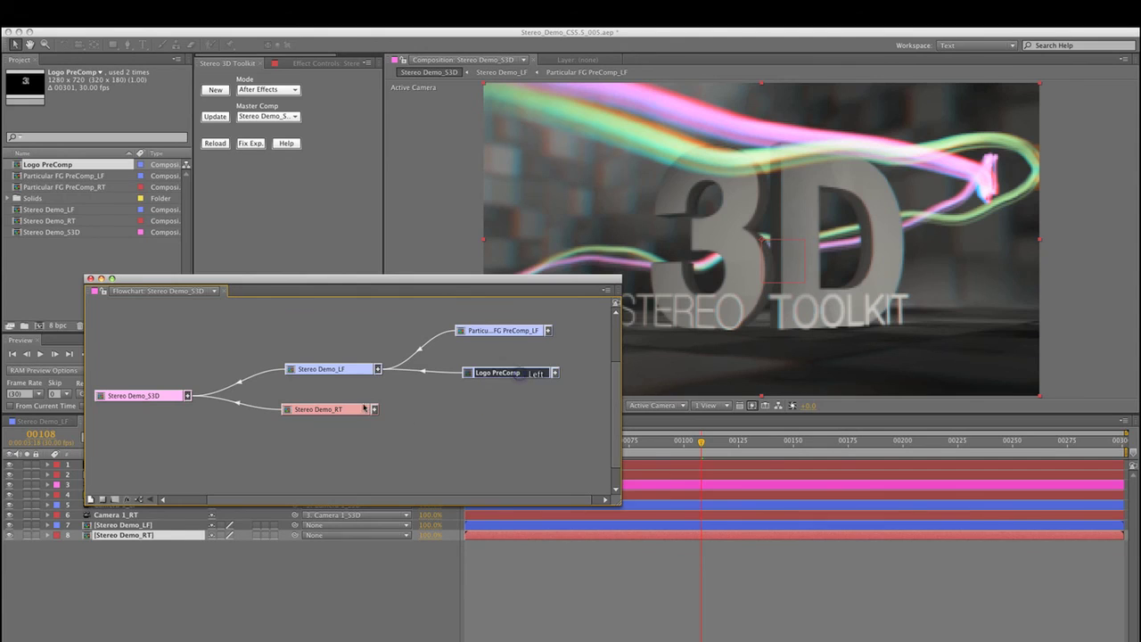
mouse_move(493, 430)
mouse_down()
mouse_move(498, 442)
mouse_move(482, 449)
mouse_up()
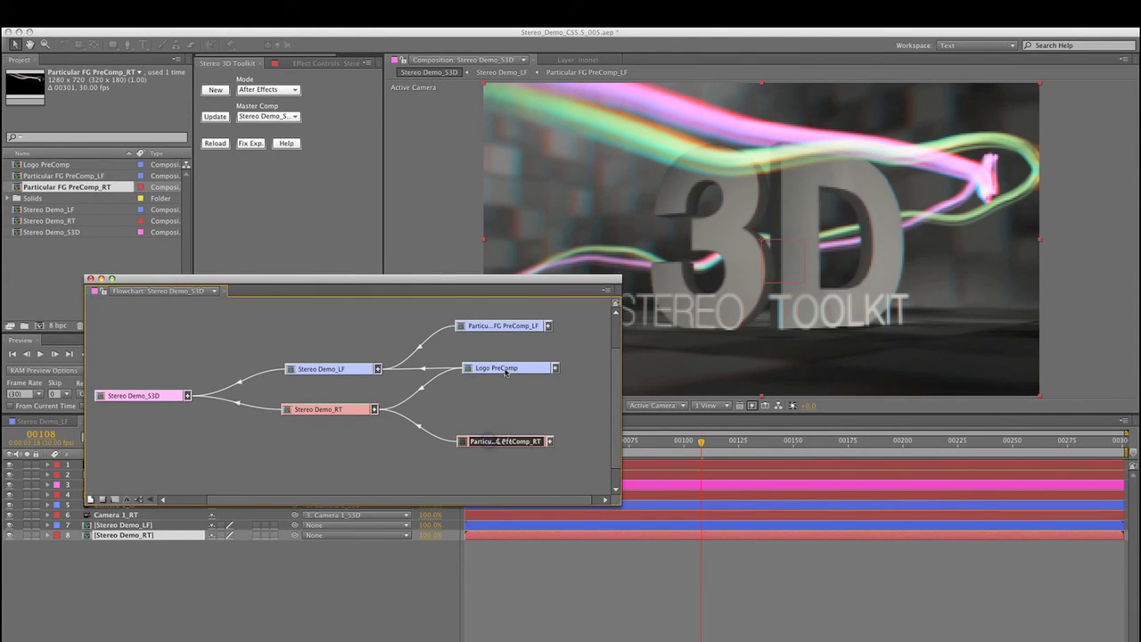
drag(505, 372, 499, 388)
- Open Particular FG PreComp_LF from the flowchart, close the flowchart, and inspect the Camera 1_LF and Zero Parallax layers
click(504, 327)
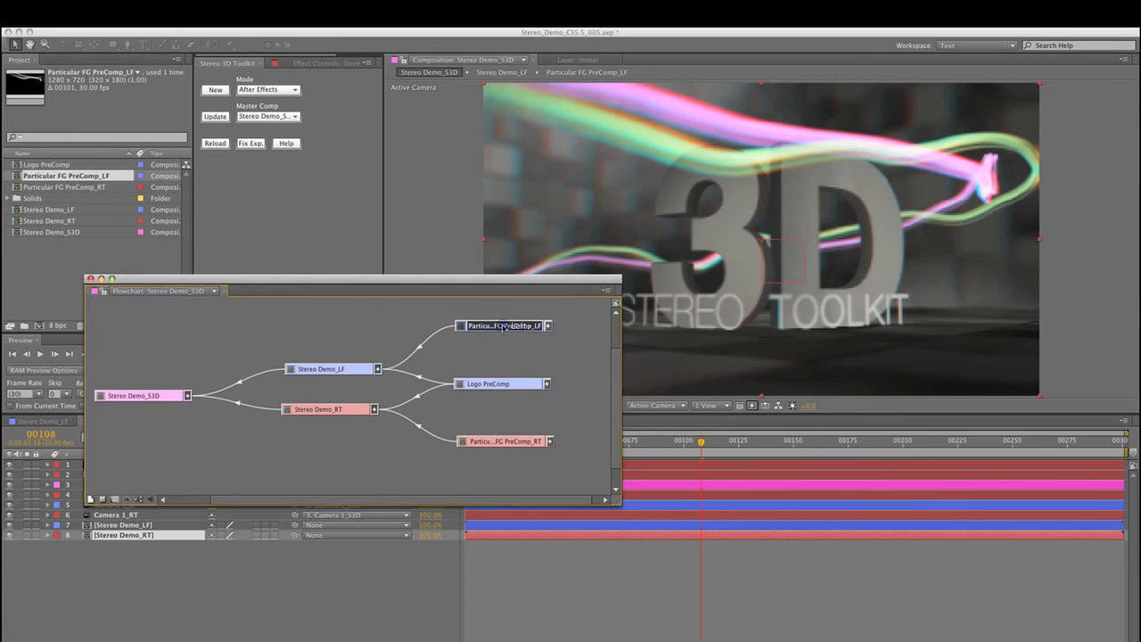
double_click(504, 328)
click(90, 279)
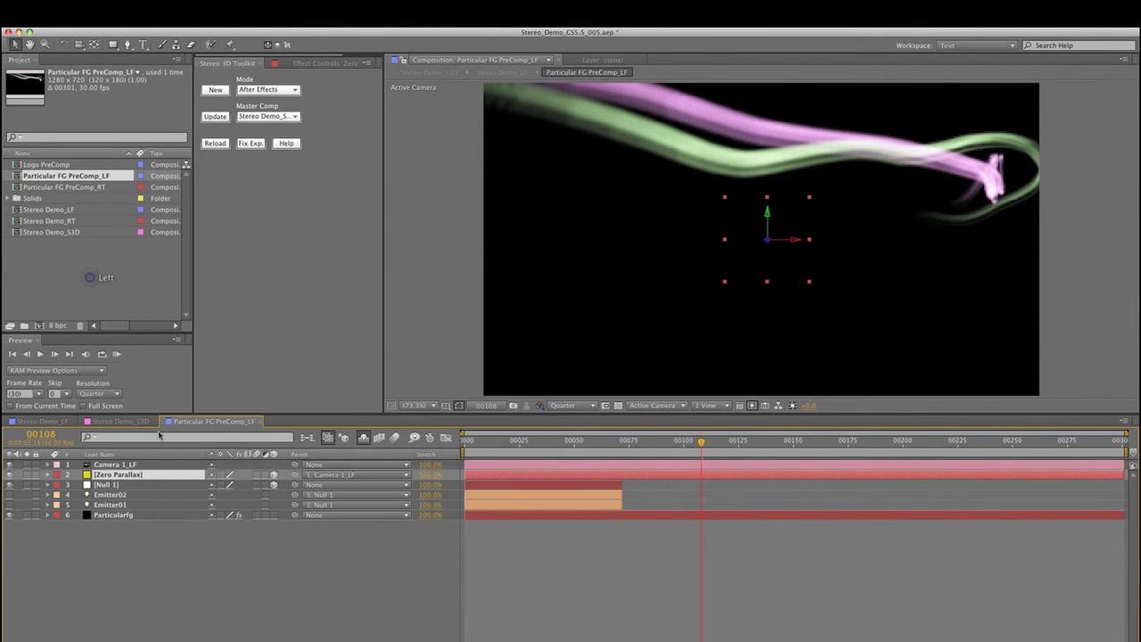
click(153, 467)
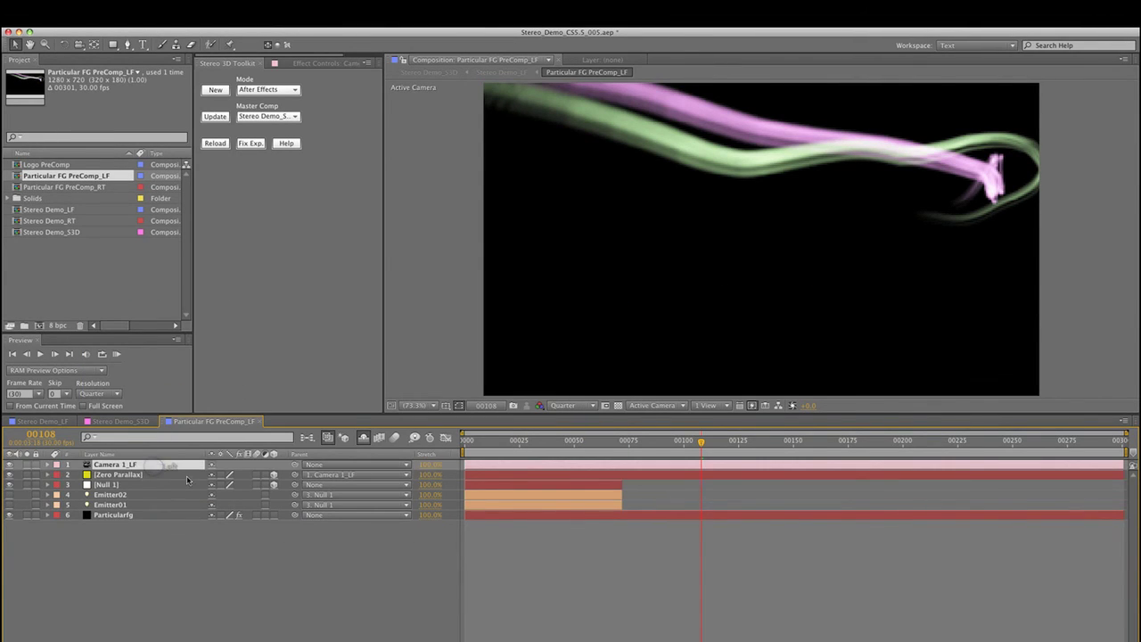
click(186, 476)
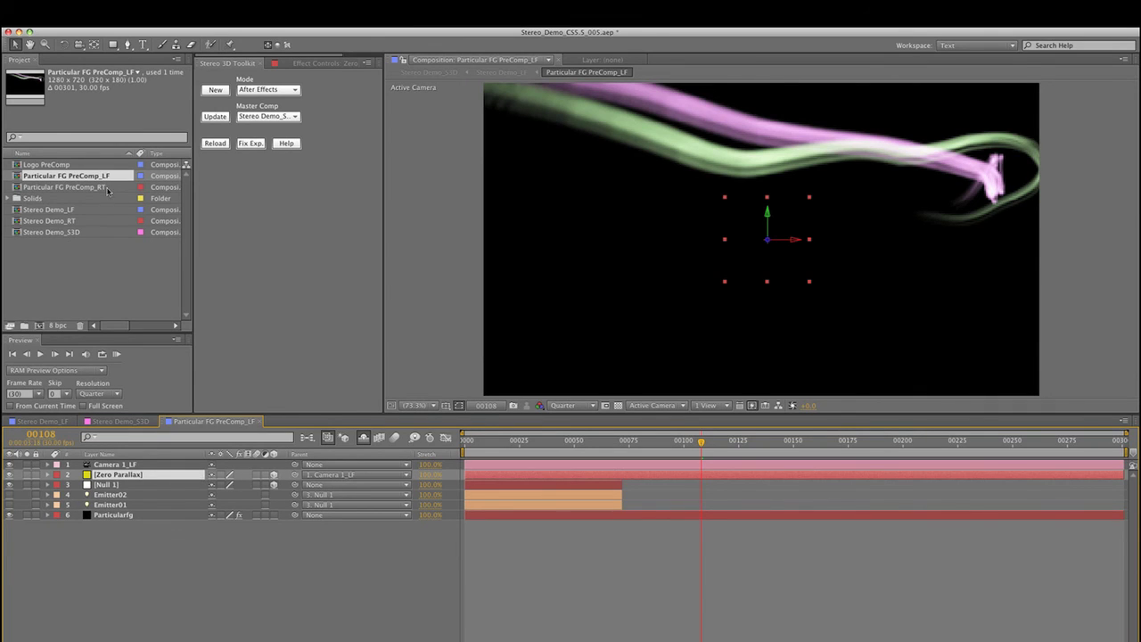
- Open Particular FG PreComp_RT to inspect its Zero Parallax layer, and return to the Stereo Demo_S3D composition
double_click(107, 188)
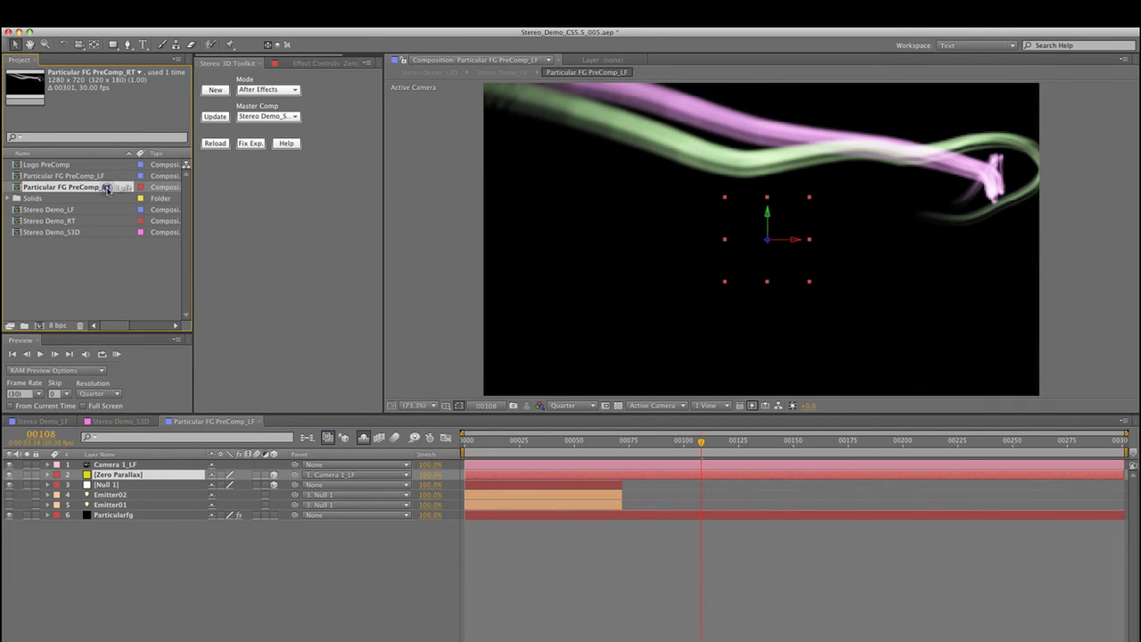
click(136, 476)
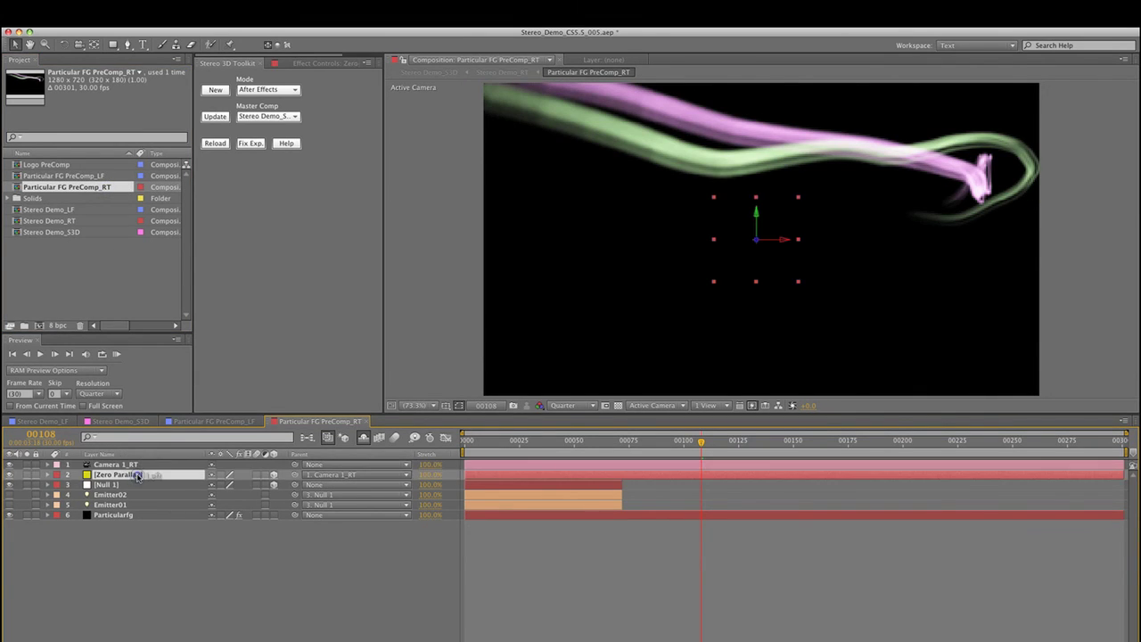
double_click(71, 234)
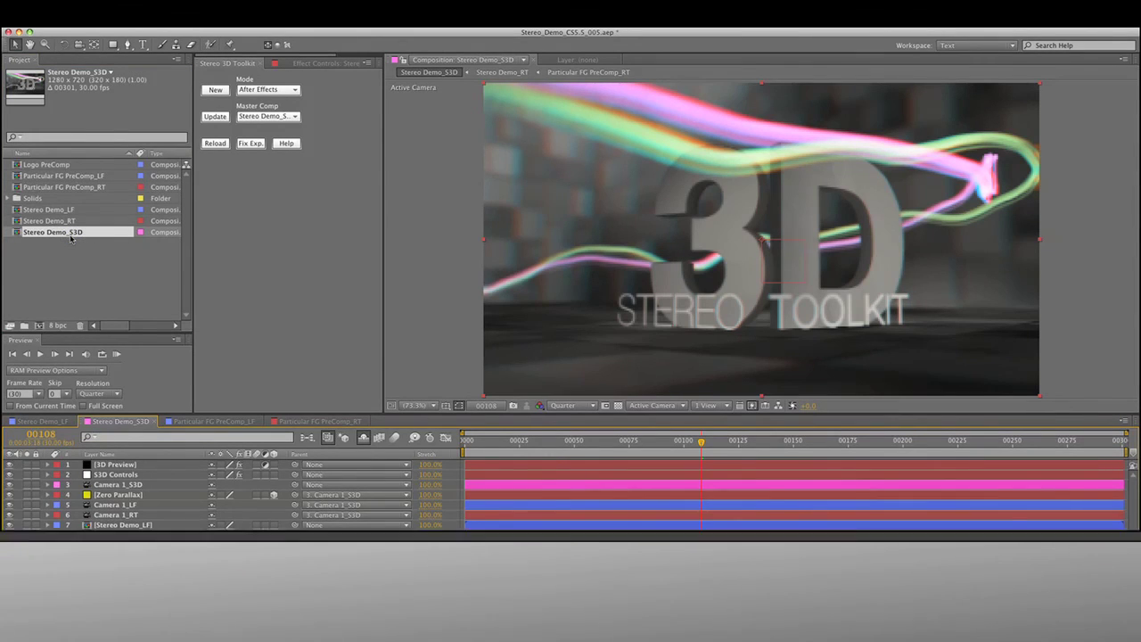